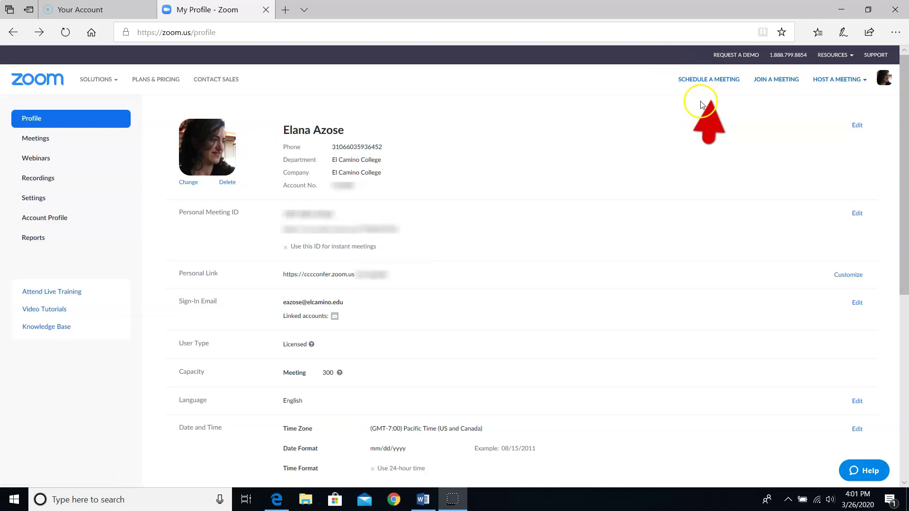
- View the profile page screenshot in Word, and return to Edge to examine the video and screen-share options for hosting a meeting
{"action": "left_click", "coordinate": [424, 498]}
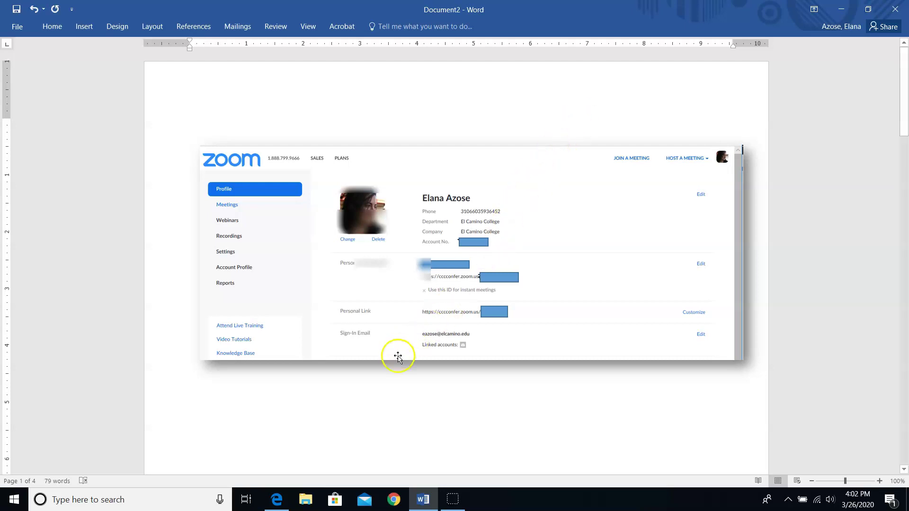
{"action": "left_click", "coordinate": [276, 497]}
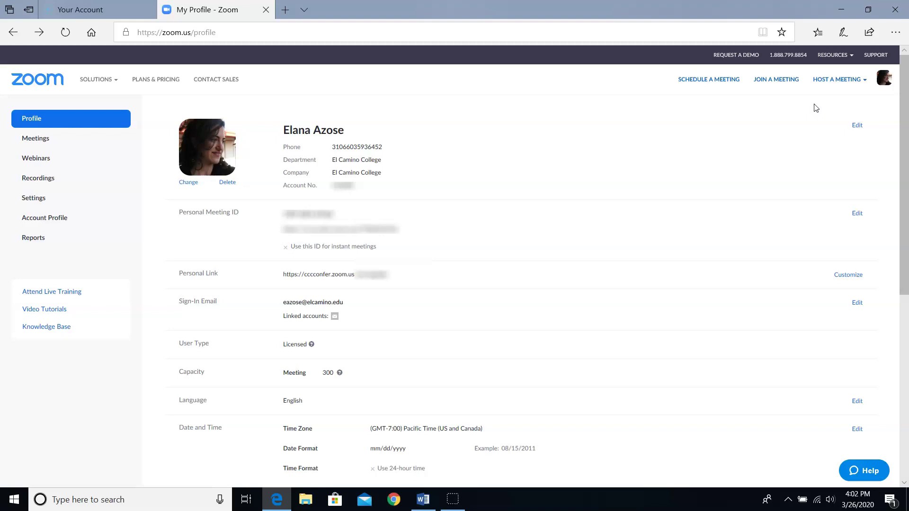
{"action": "left_click", "coordinate": [838, 81]}
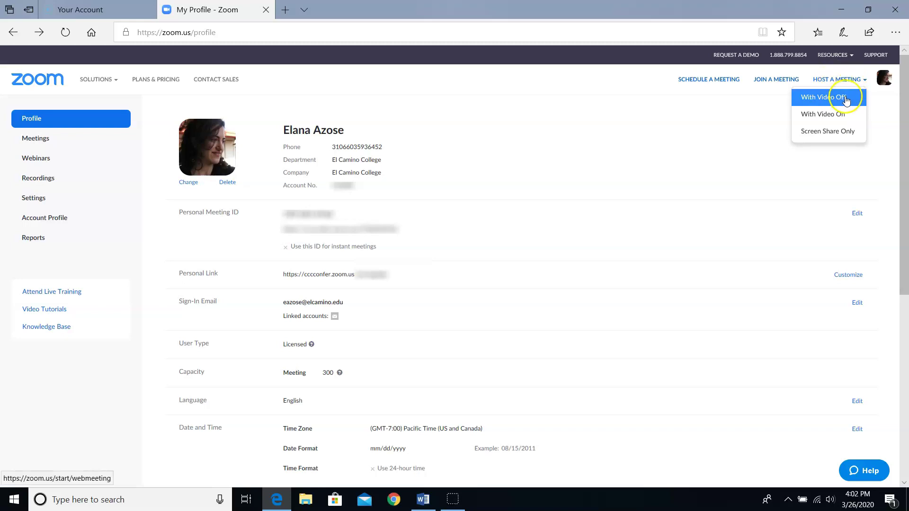
{"action": "left_click", "coordinate": [843, 116]}
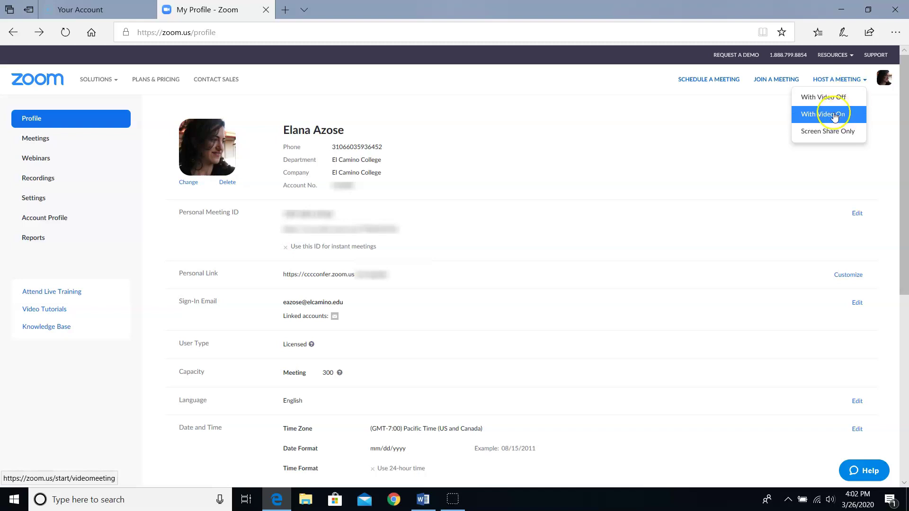
{"action": "left_click", "coordinate": [827, 124]}
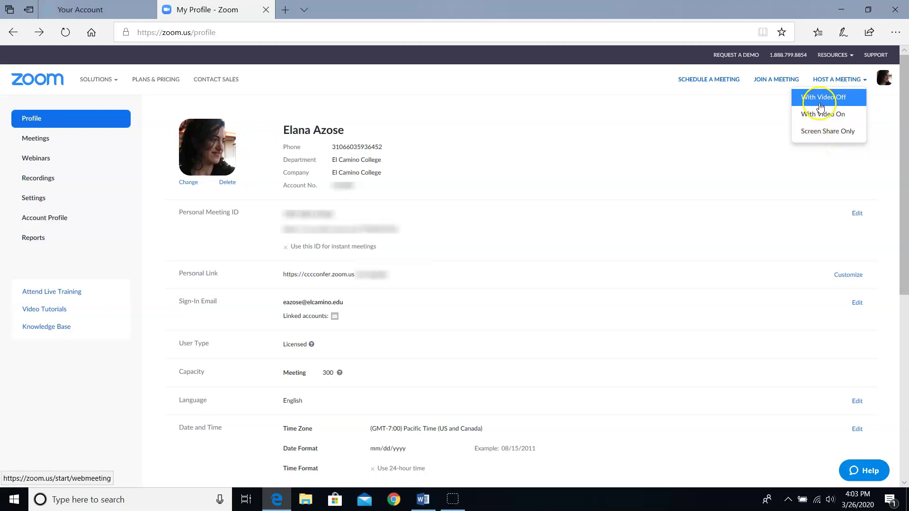
{"action": "left_click", "coordinate": [828, 102]}
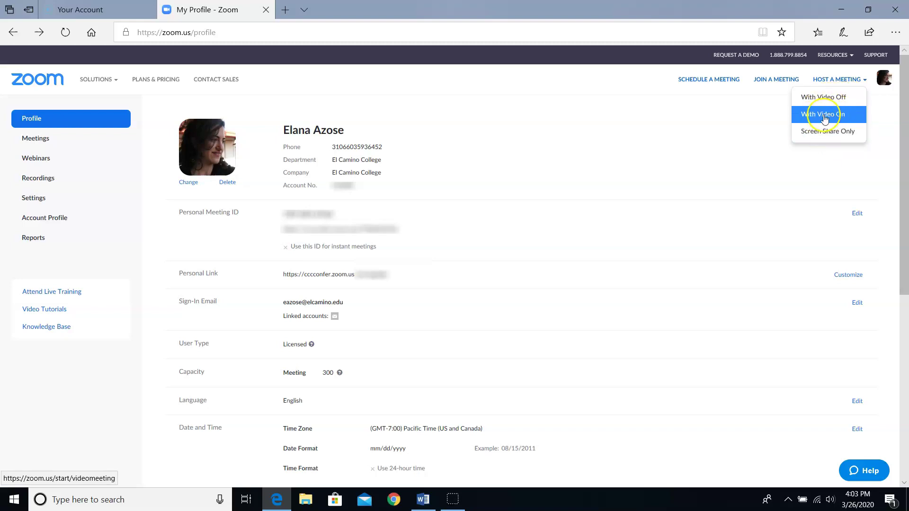
{"action": "left_click", "coordinate": [825, 119]}
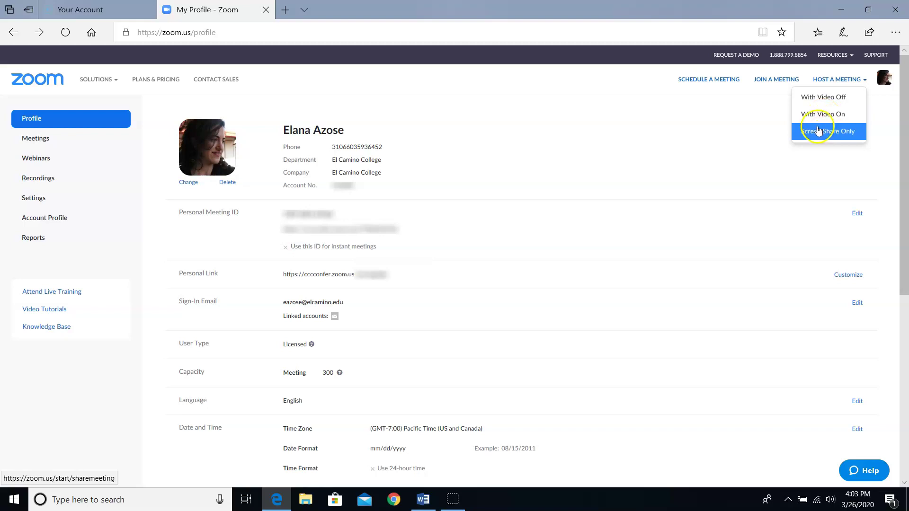
{"action": "left_click", "coordinate": [819, 133]}
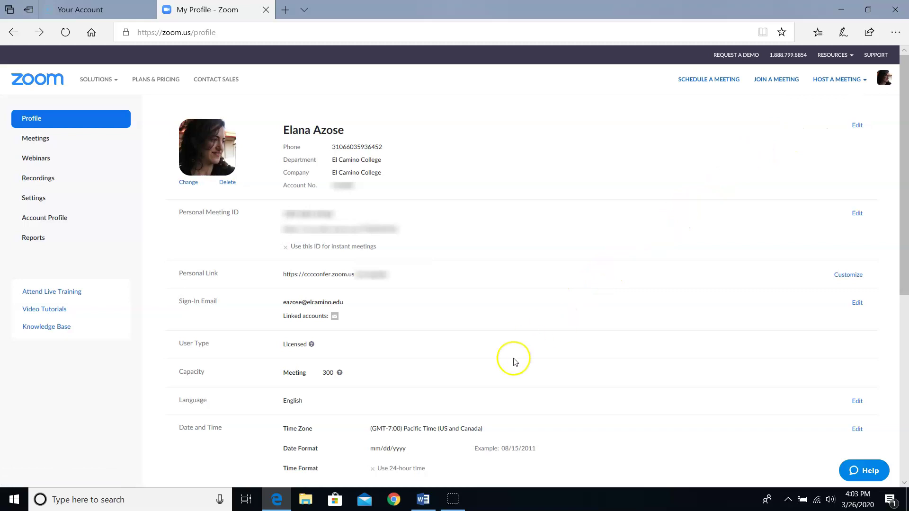
- Switch to Word and examine the screenshot of the browser prompt that launches Zoom
{"action": "left_click", "coordinate": [423, 499]}
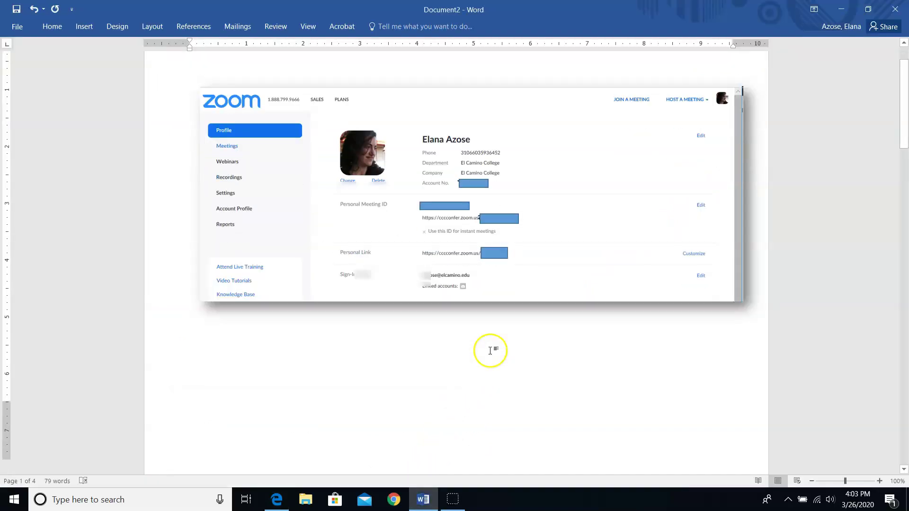
{"action": "scroll", "coordinate": [491, 351], "scroll_direction": "down", "scroll_amount": 10}
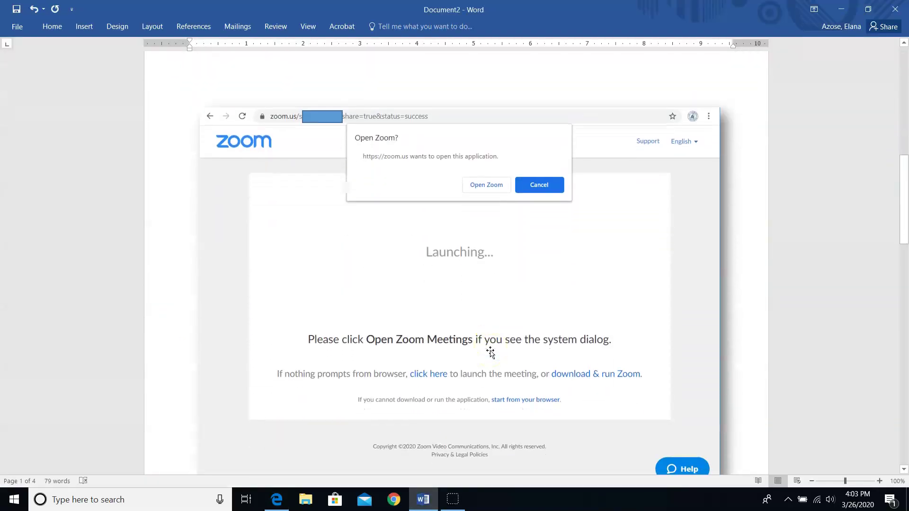
{"action": "scroll", "coordinate": [490, 351], "scroll_direction": "down", "scroll_amount": 1}
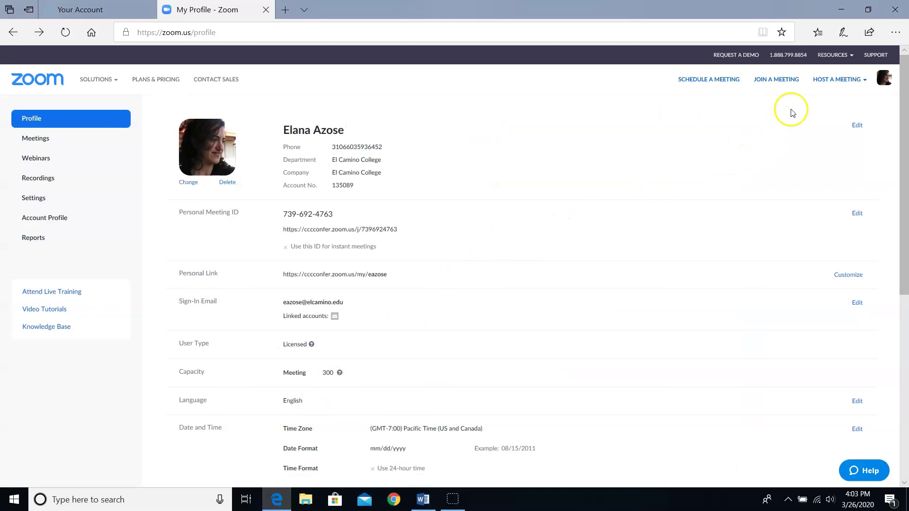
- Switch to Edge and host a meeting with video off
{"action": "left_click", "coordinate": [830, 80]}
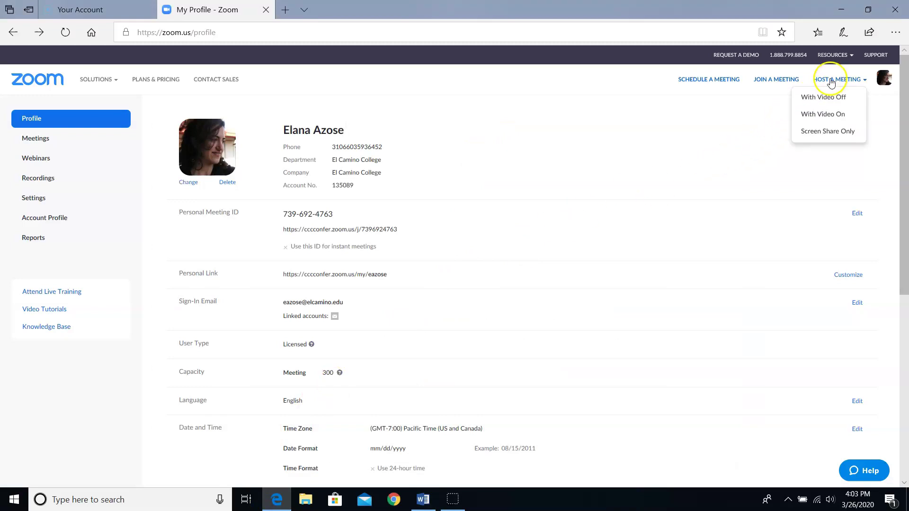
{"action": "left_click", "coordinate": [828, 105]}
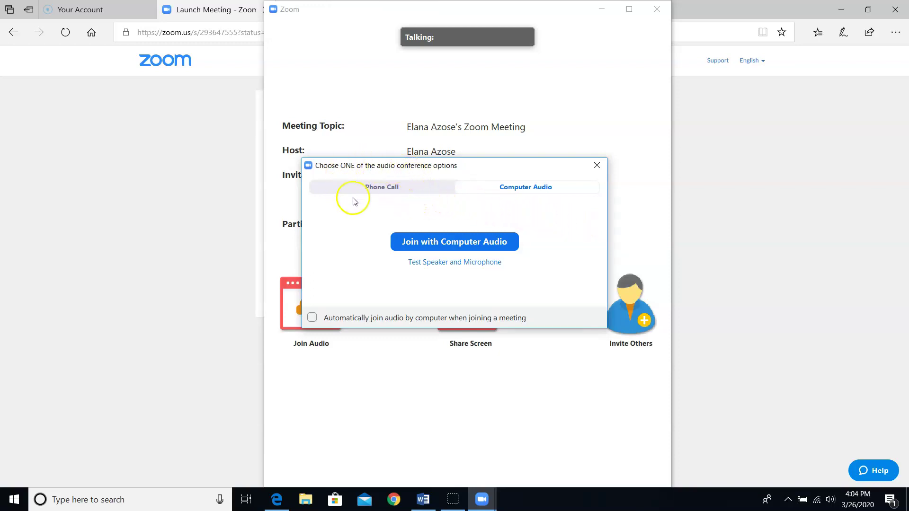
- View the phone call dial-in details and join the meeting with computer audio
{"action": "left_click", "coordinate": [386, 188]}
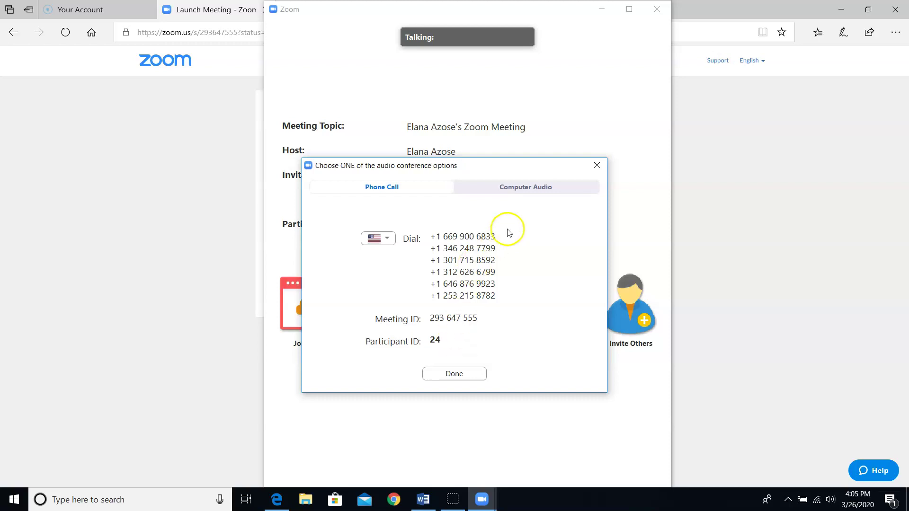
{"action": "left_click", "coordinate": [526, 188]}
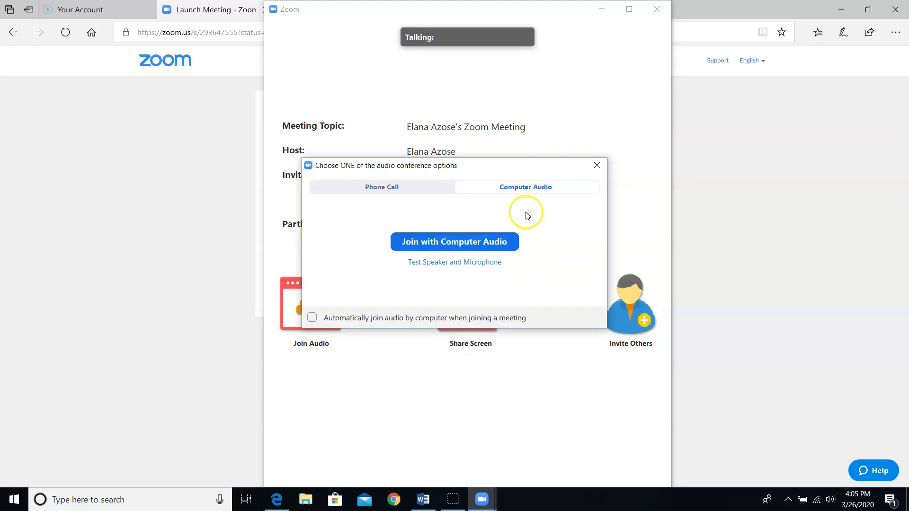
{"action": "left_click", "coordinate": [458, 243]}
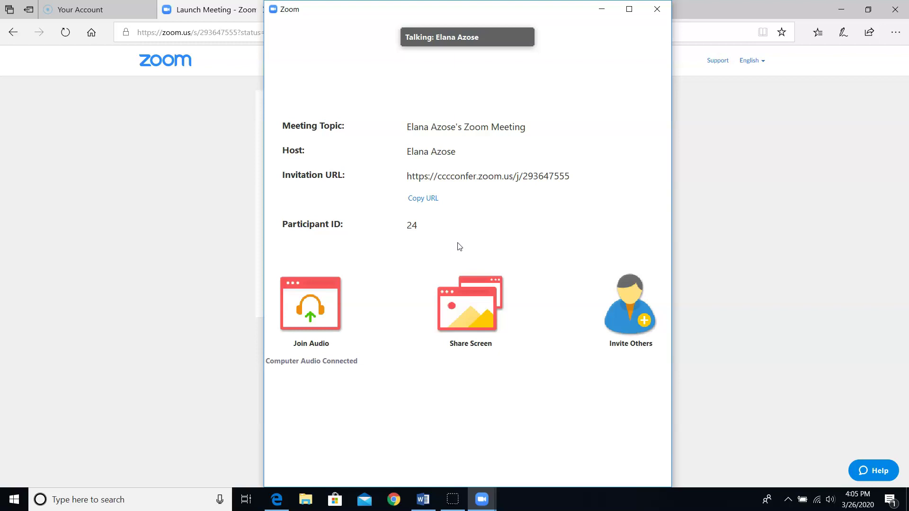
- Copy the meeting's invitation URL
{"action": "mouse_move", "coordinate": [508, 242]}
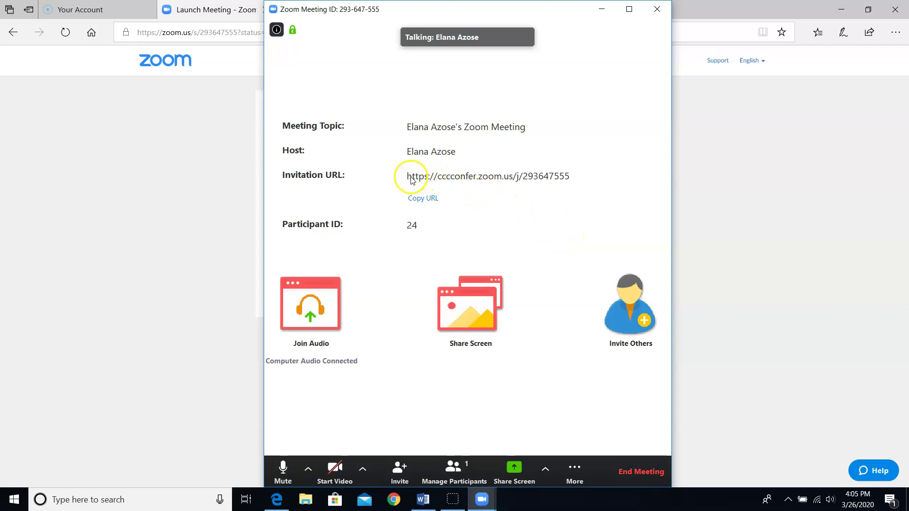
{"action": "left_click_drag", "start_coordinate": [412, 180], "coordinate": [533, 178]}
{"action": "left_click", "coordinate": [430, 201]}
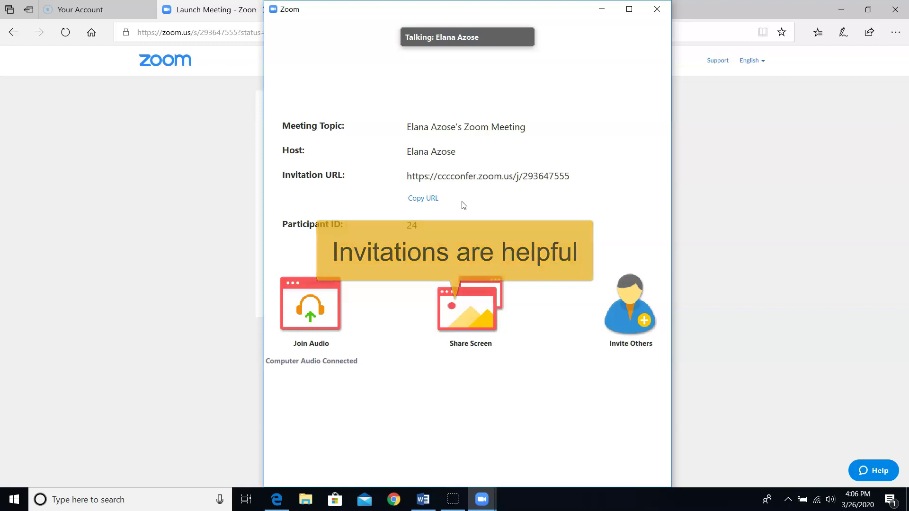
- Open the options for inviting others and copy the full meeting invitation
{"action": "mouse_move", "coordinate": [470, 205]}
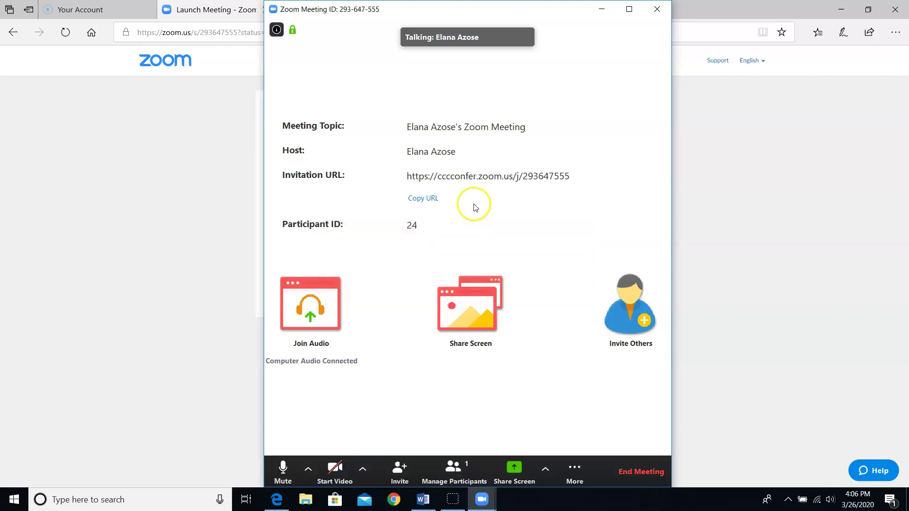
{"action": "left_click", "coordinate": [634, 314]}
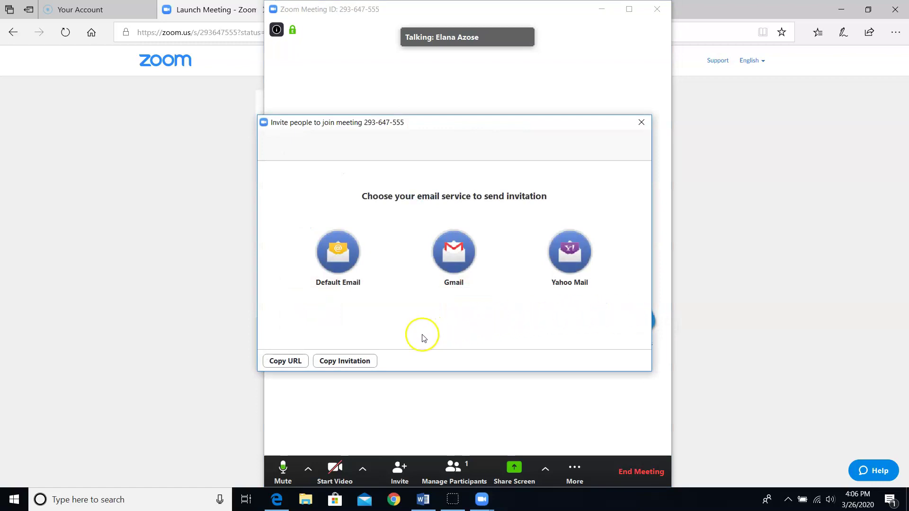
{"action": "left_click", "coordinate": [349, 360]}
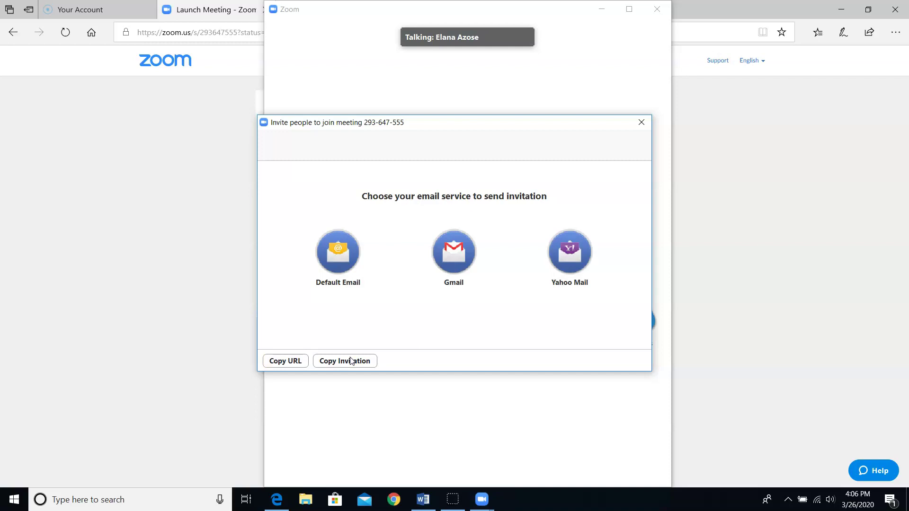
{"action": "mouse_move", "coordinate": [462, 384]}
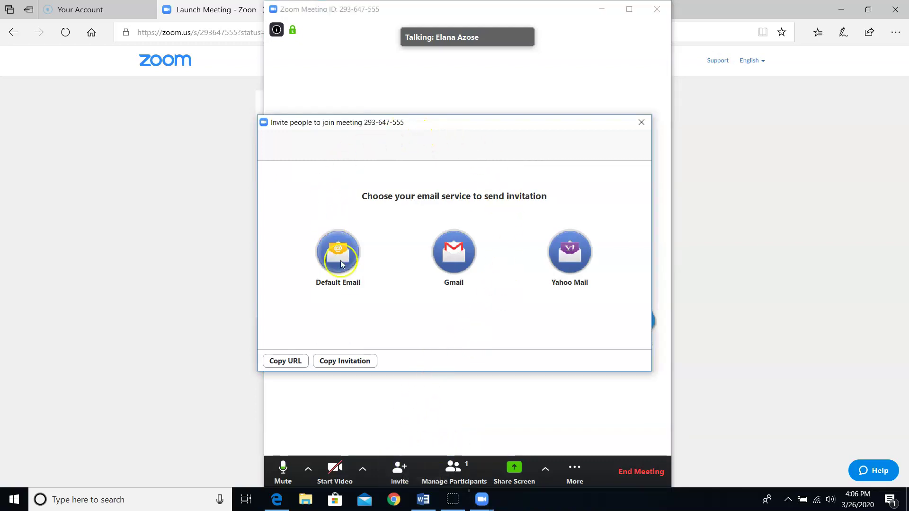
{"action": "left_click", "coordinate": [362, 358]}
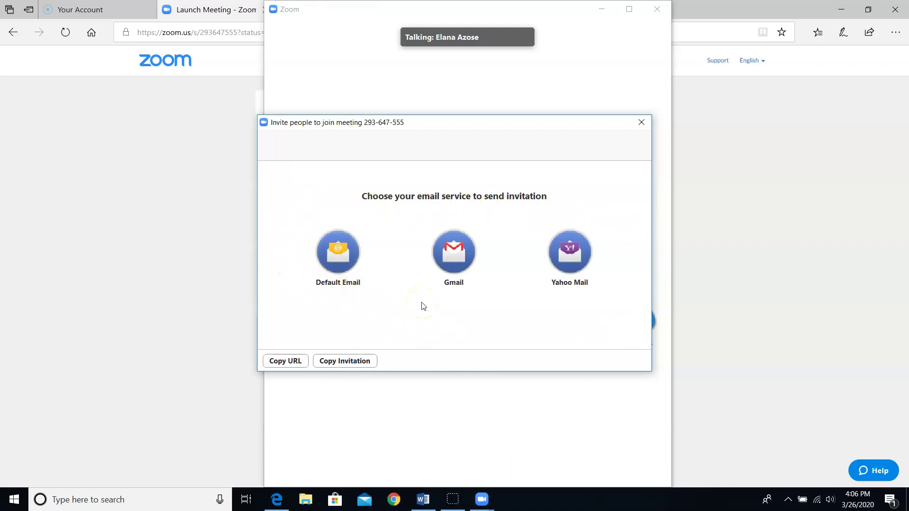
- Try to send the invitation through the default email service, and close the Mail app
{"action": "left_click", "coordinate": [342, 258]}
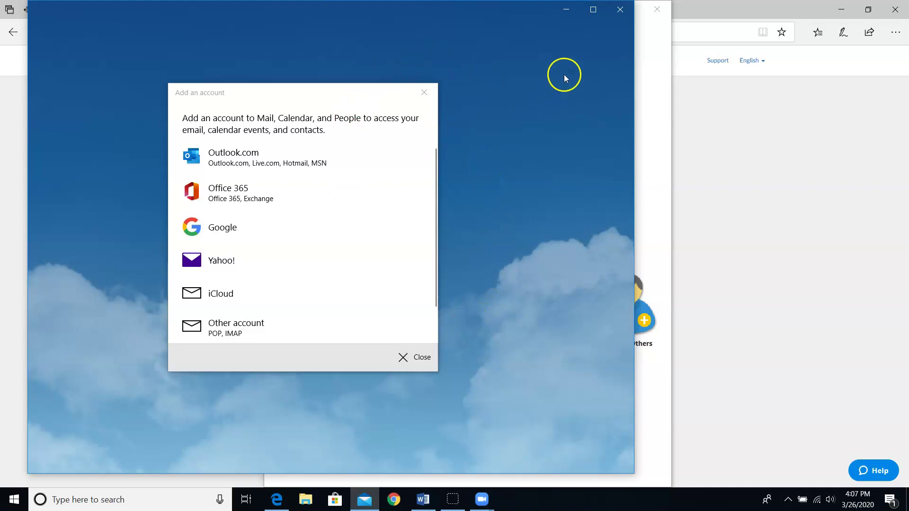
{"action": "left_click", "coordinate": [617, 14]}
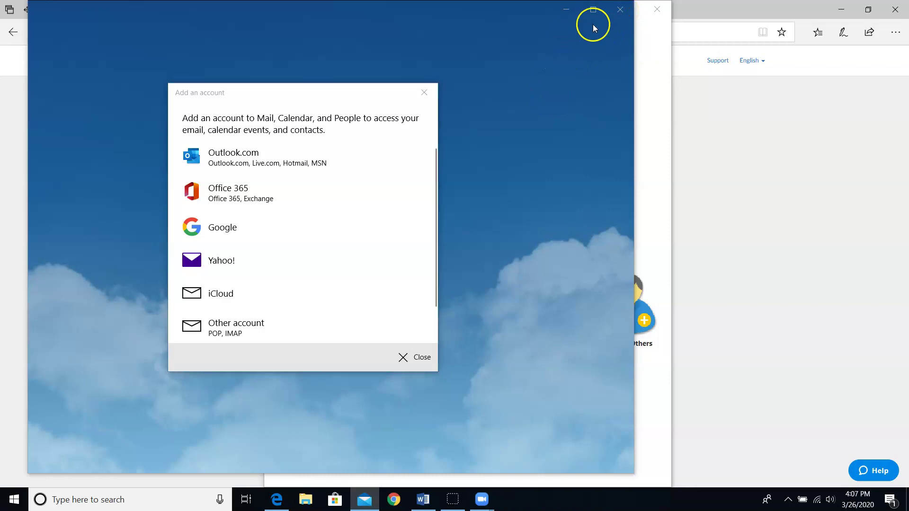
{"action": "left_click", "coordinate": [422, 94]}
{"action": "left_click", "coordinate": [620, 10]}
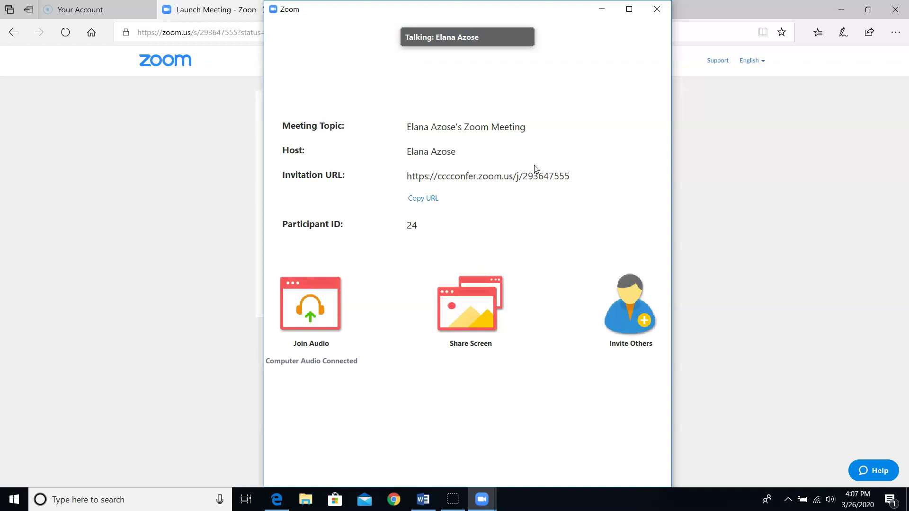
- Switch to Word and examine the pasted sample invitation with its join link, dial-in and Skype for Business details
{"action": "left_click", "coordinate": [424, 501]}
{"action": "scroll", "coordinate": [426, 379], "scroll_direction": "down", "scroll_amount": 8}
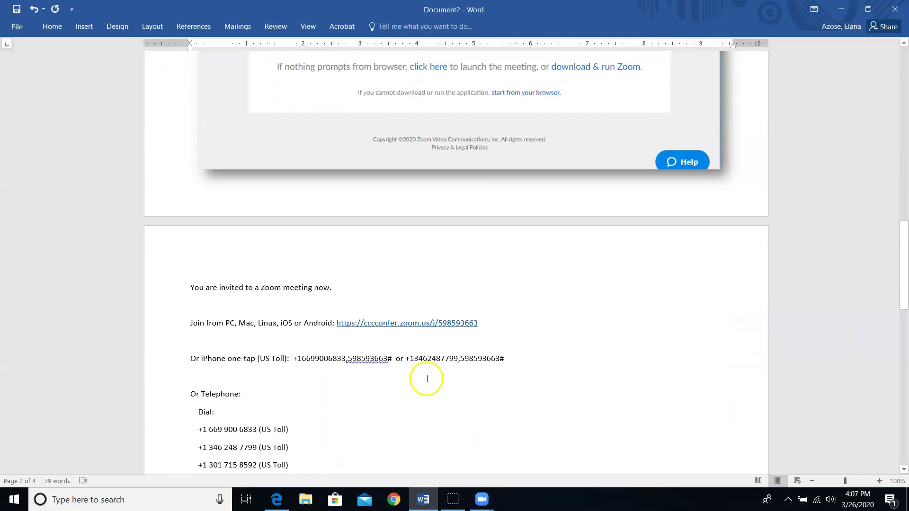
{"action": "scroll", "coordinate": [427, 380], "scroll_direction": "down", "scroll_amount": 3}
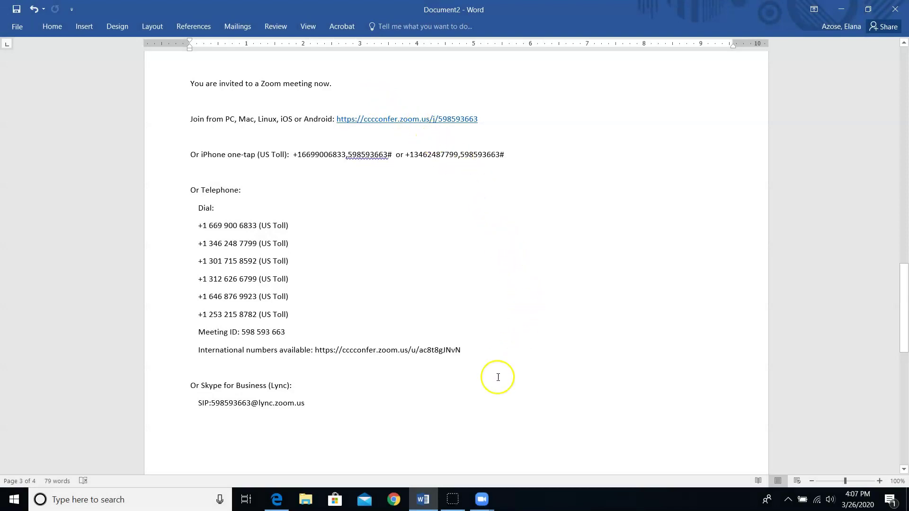
- Switch back to the Zoom meeting and display its participants list
{"action": "mouse_move", "coordinate": [481, 498]}
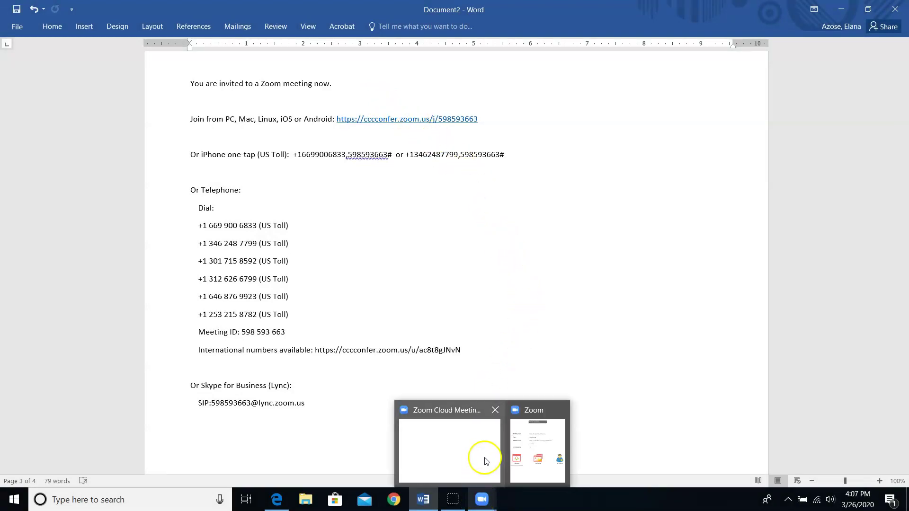
{"action": "left_click", "coordinate": [528, 442]}
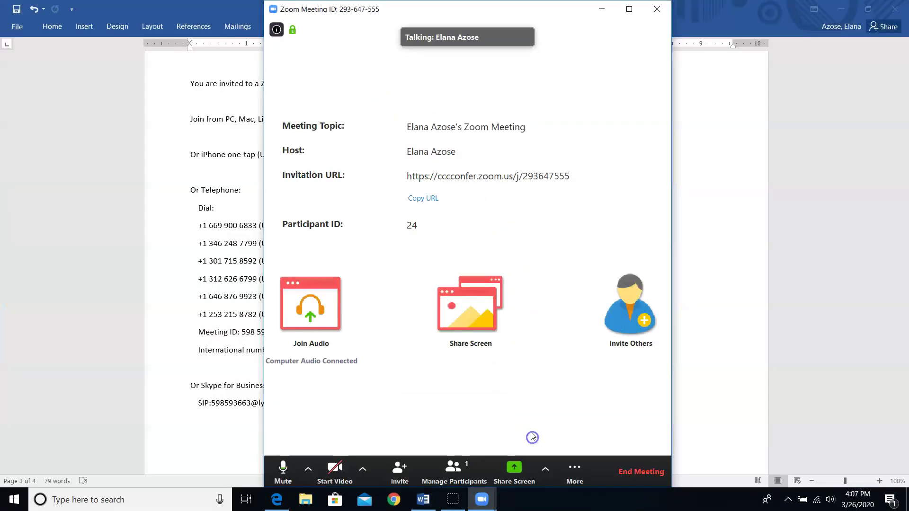
{"action": "left_click", "coordinate": [521, 368]}
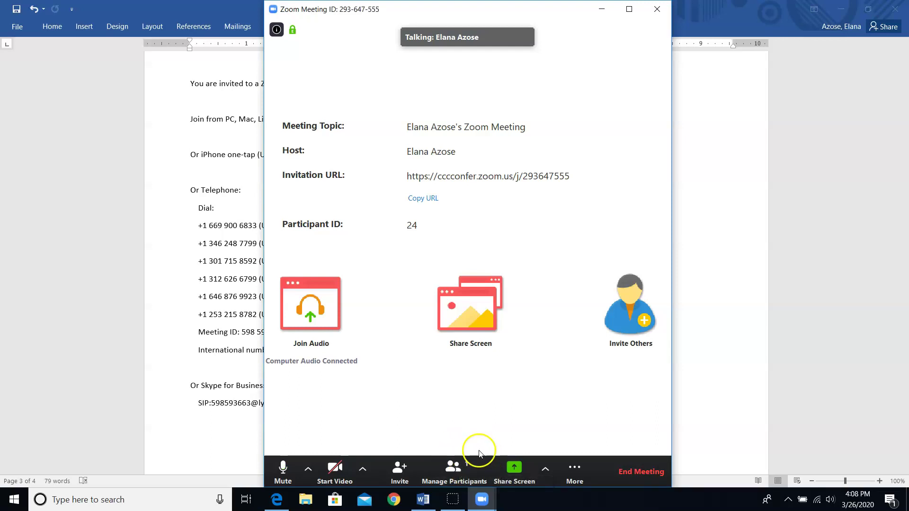
{"action": "left_click", "coordinate": [457, 467]}
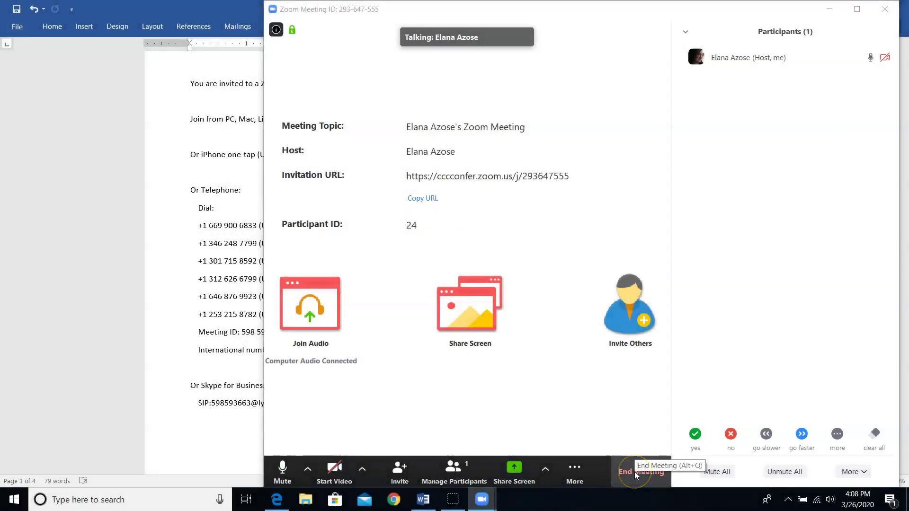
- End the meeting for all participants and switch to Edge
{"action": "left_click", "coordinate": [634, 472]}
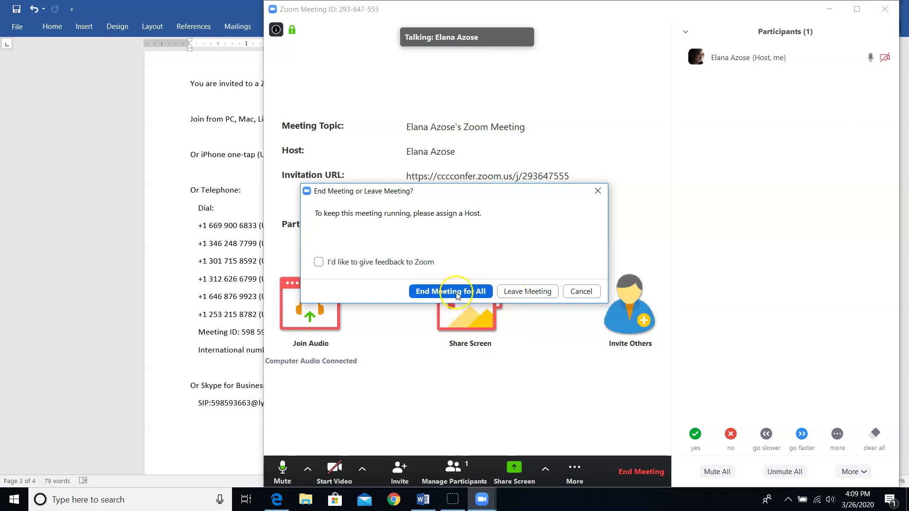
{"action": "left_click", "coordinate": [437, 294]}
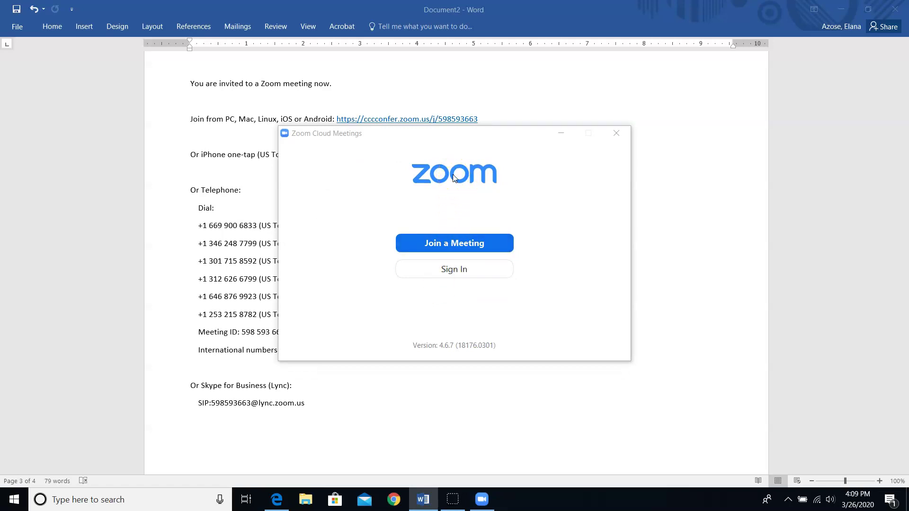
{"action": "left_click", "coordinate": [279, 497]}
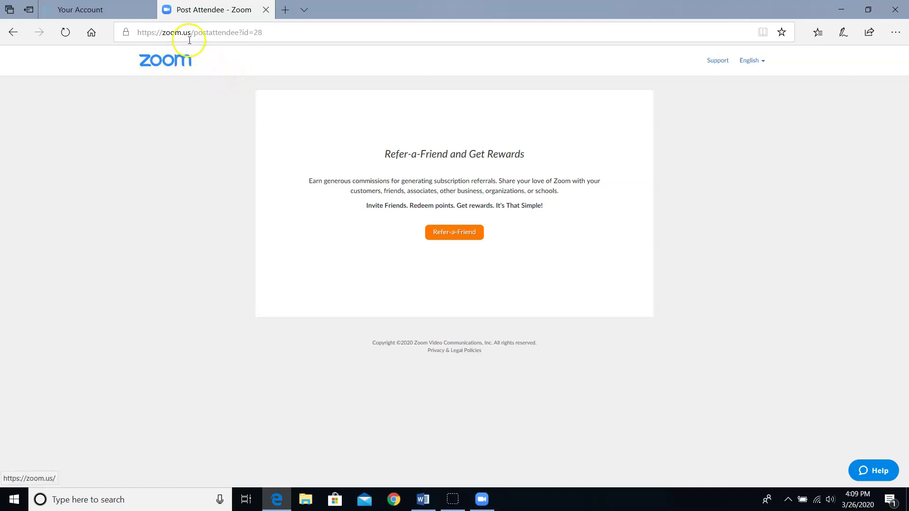
- Go to the Zoom profile page, open the meetings list and start scheduling a new meeting
{"action": "left_click", "coordinate": [176, 64]}
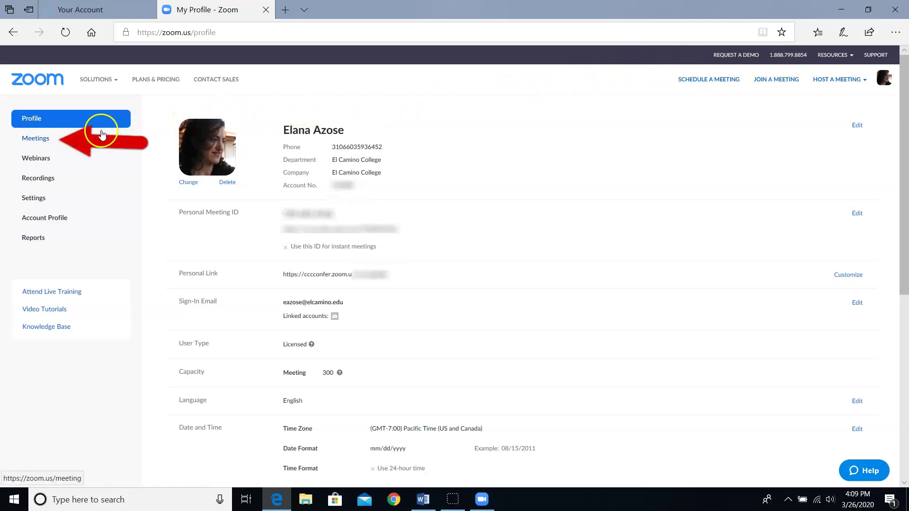
{"action": "left_click", "coordinate": [42, 141]}
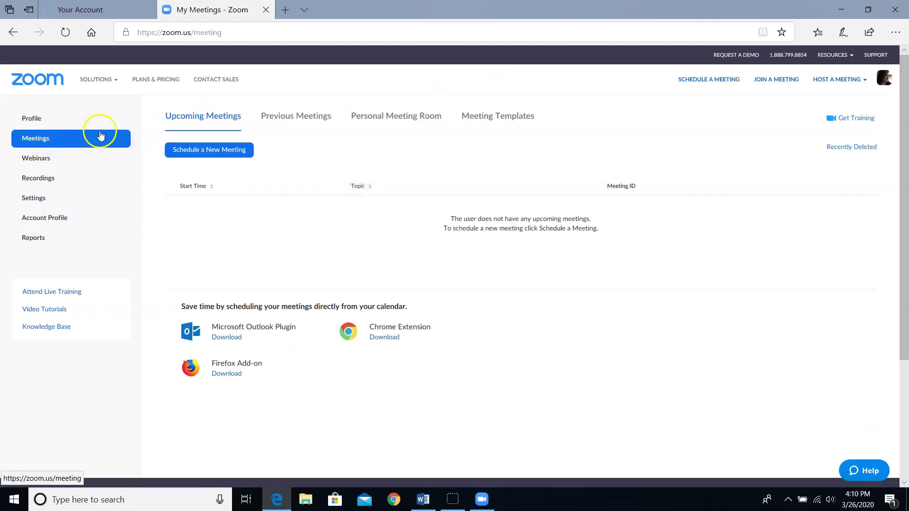
{"action": "left_click", "coordinate": [196, 151]}
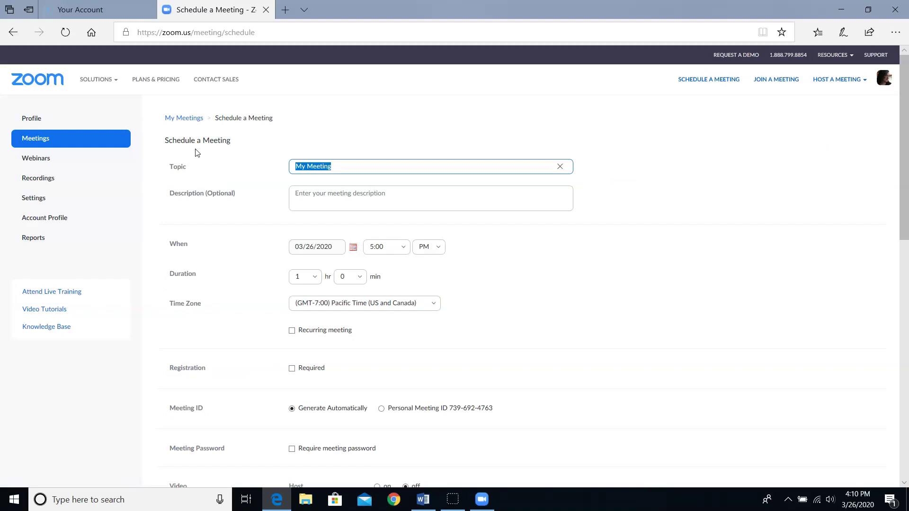
{"action": "left_click", "coordinate": [198, 153]}
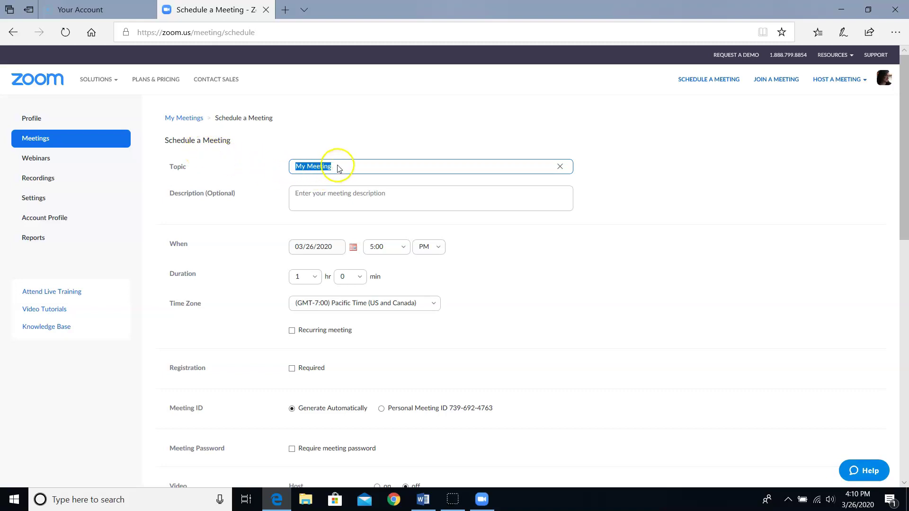
- Replace the topic with "4/23 OU Campus training" and set the meeting date to 04/23/2020
{"action": "left_click", "coordinate": [560, 166]}
{"action": "type", "text": "4/23 OU Campus training"}
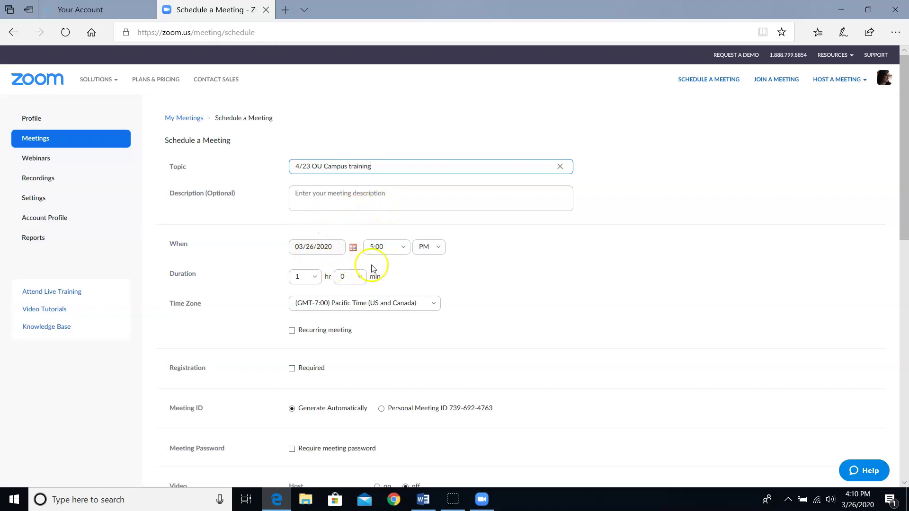
{"action": "left_click", "coordinate": [354, 247]}
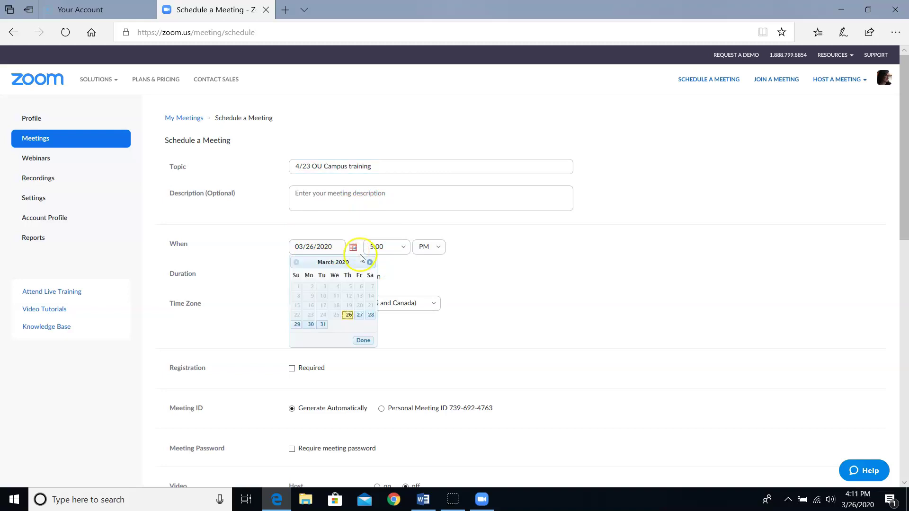
{"action": "left_click", "coordinate": [370, 263]}
{"action": "left_click", "coordinate": [370, 263]}
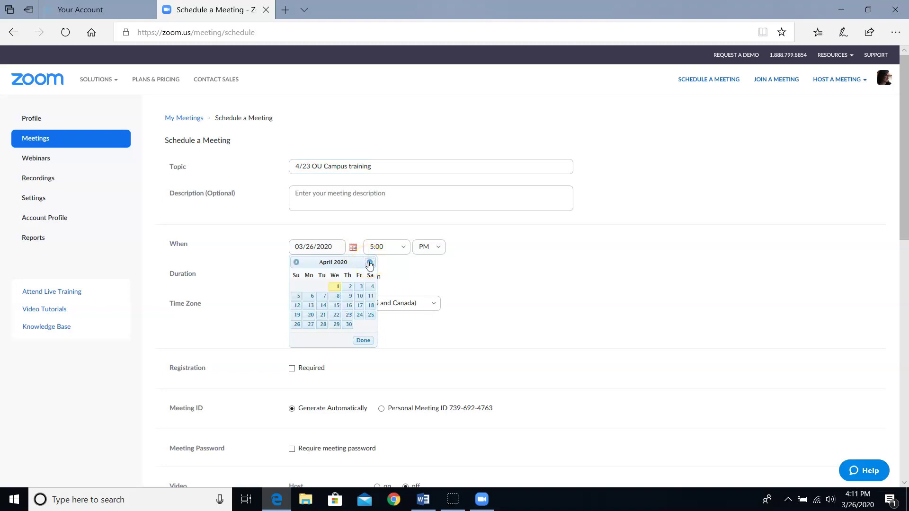
{"action": "left_click", "coordinate": [348, 315]}
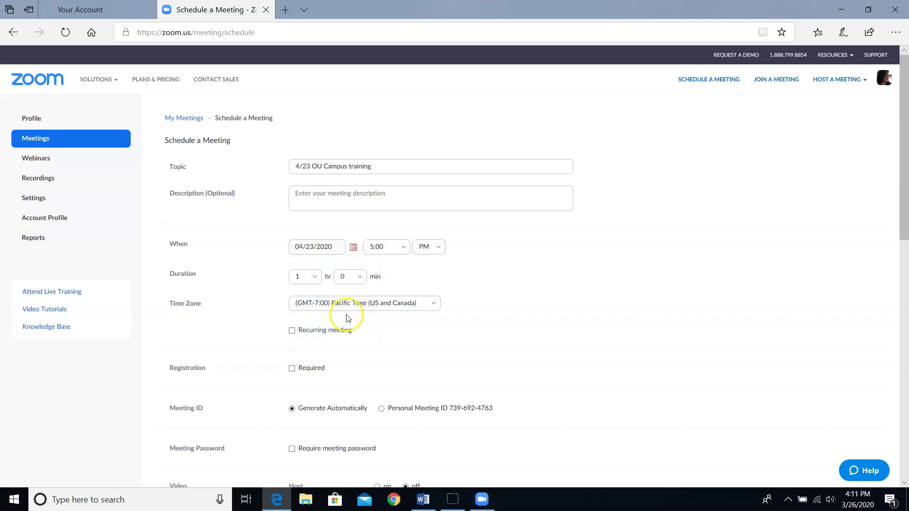
- Set the meeting's start time to 9:30 AM
{"action": "left_click", "coordinate": [398, 247]}
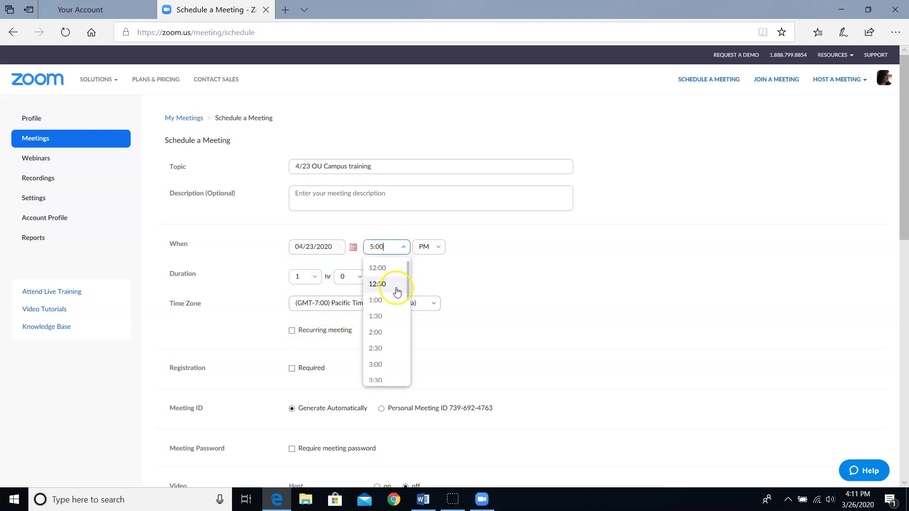
{"action": "scroll", "coordinate": [397, 292], "scroll_direction": "down", "scroll_amount": 5}
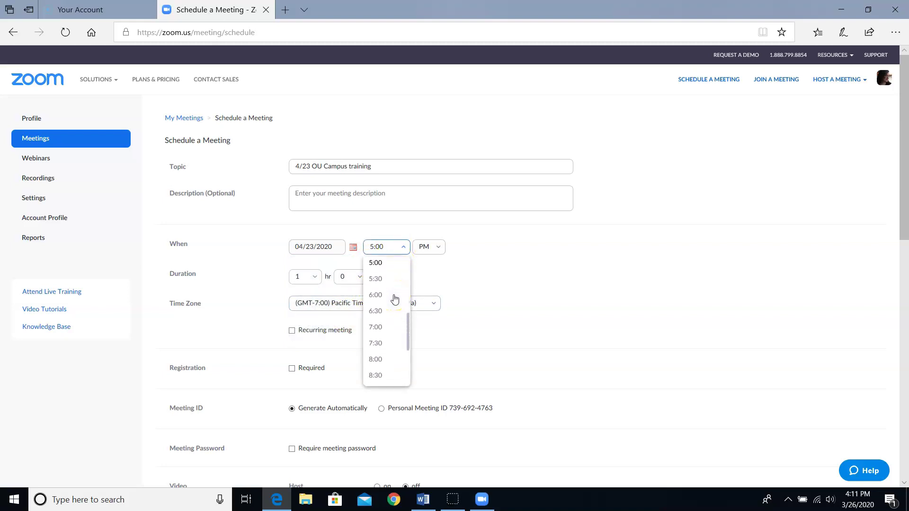
{"action": "scroll", "coordinate": [395, 301], "scroll_direction": "down", "scroll_amount": 2}
{"action": "left_click", "coordinate": [378, 373]}
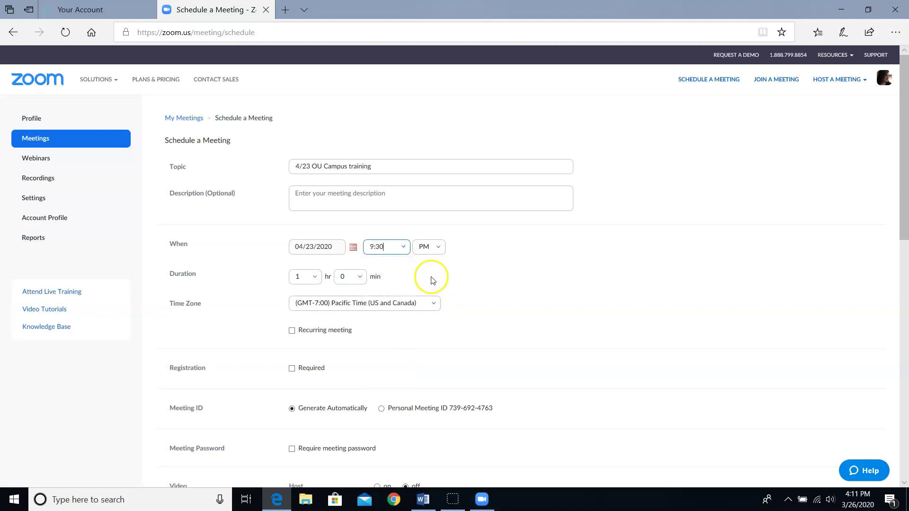
{"action": "left_click", "coordinate": [428, 246]}
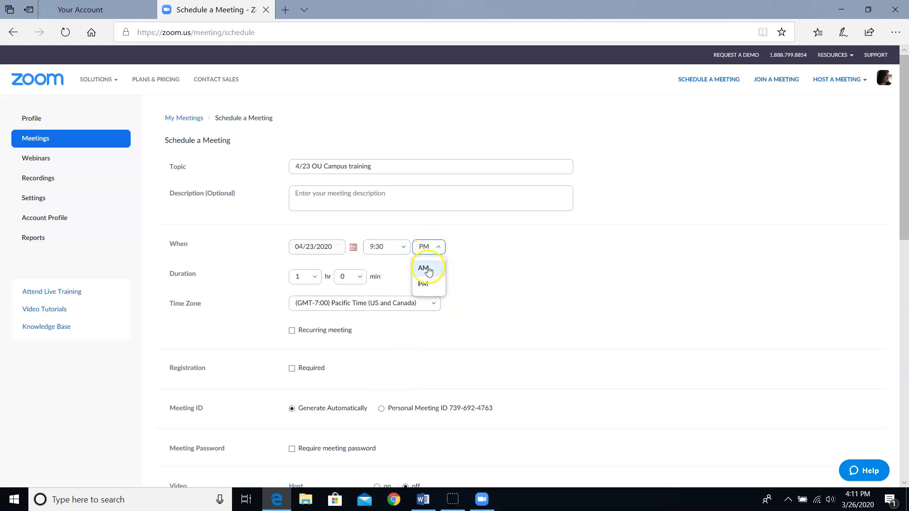
{"action": "left_click", "coordinate": [425, 269]}
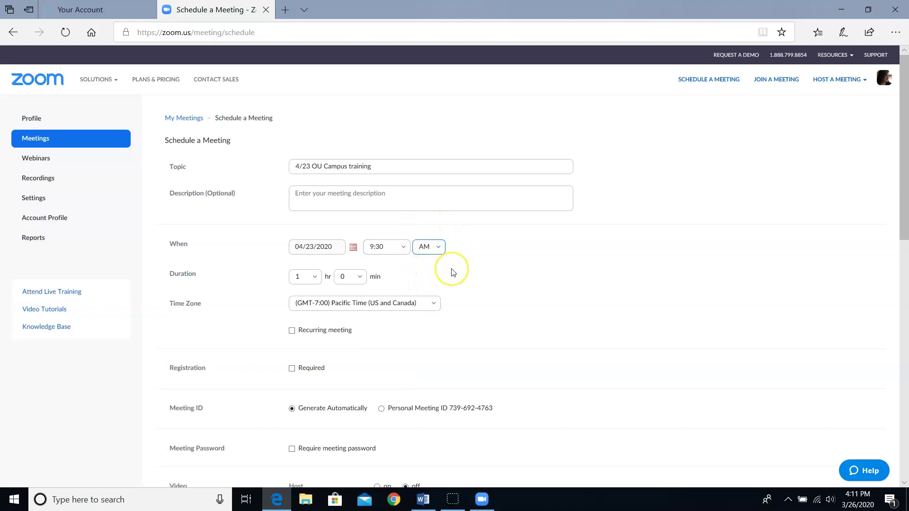
{"action": "left_click", "coordinate": [435, 268]}
- Set the meeting's duration to 2 hours
{"action": "left_click", "coordinate": [314, 277]}
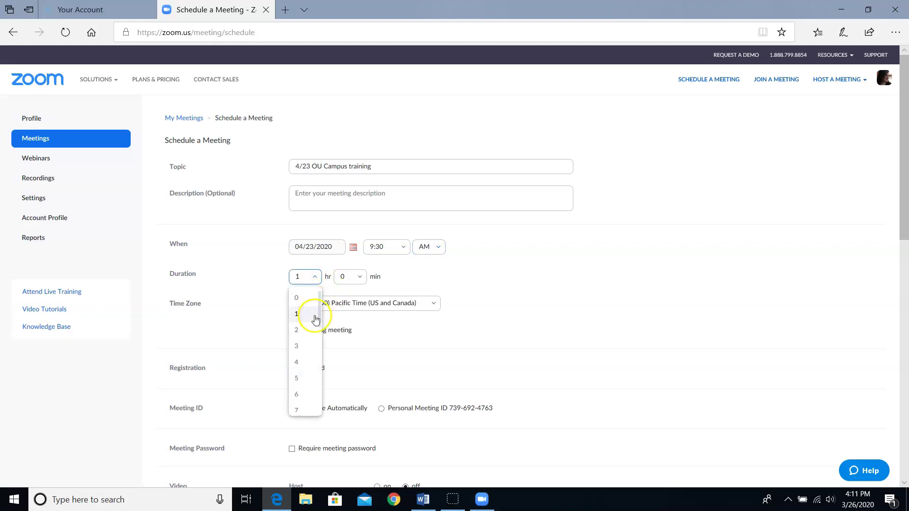
{"action": "left_click", "coordinate": [312, 346]}
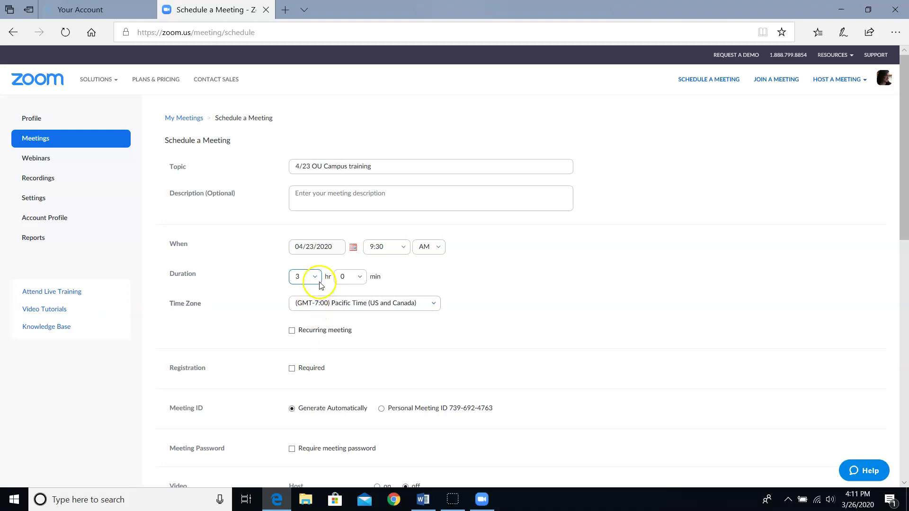
{"action": "left_click", "coordinate": [317, 277]}
{"action": "left_click", "coordinate": [311, 363]}
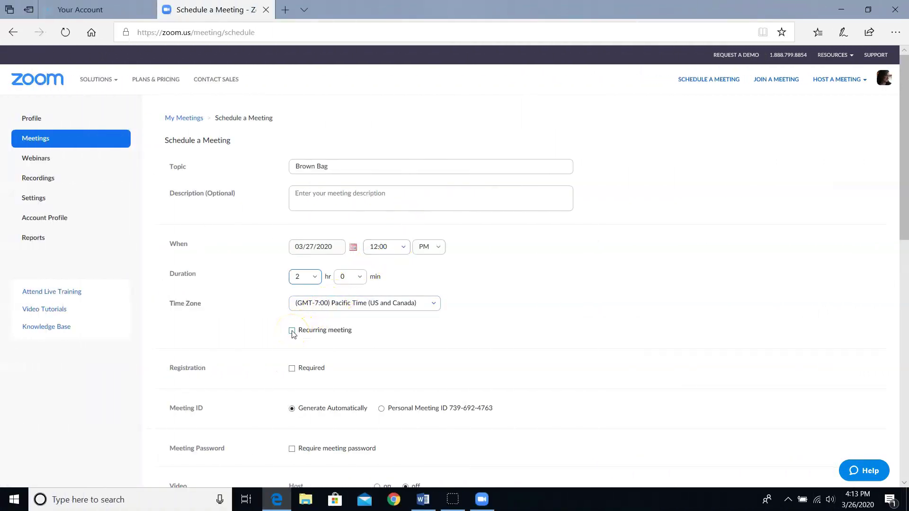
- Make the Brown Bag meeting recurring on a weekly basis, repeating every 1 week
{"action": "left_click", "coordinate": [292, 331]}
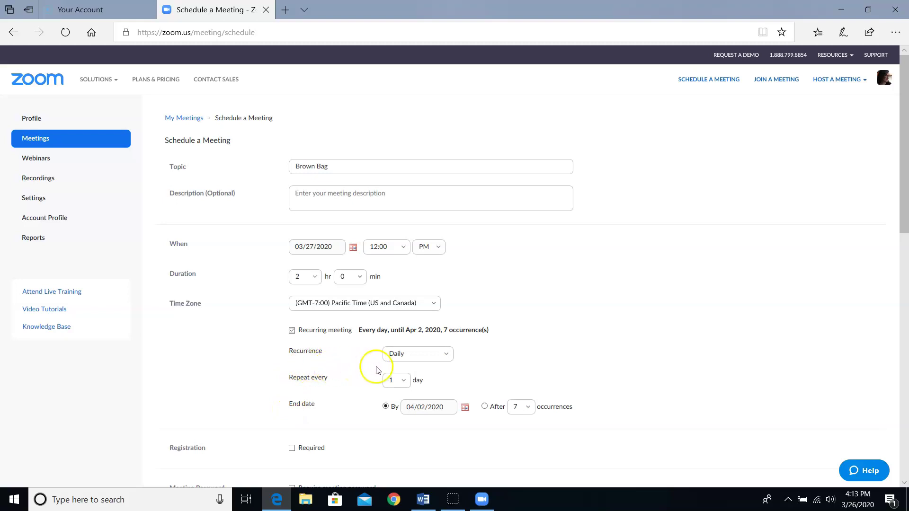
{"action": "left_click", "coordinate": [447, 355]}
{"action": "left_click", "coordinate": [404, 391]}
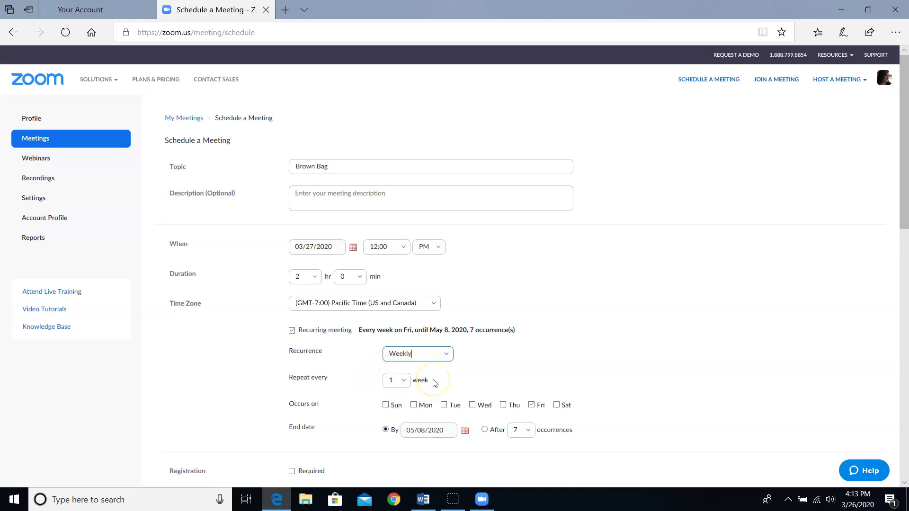
{"action": "left_click", "coordinate": [403, 384]}
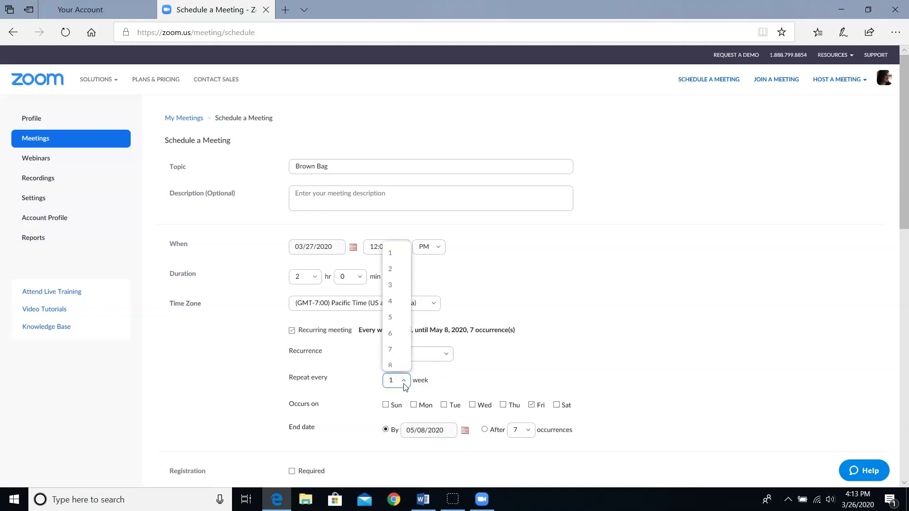
{"action": "left_click", "coordinate": [454, 381]}
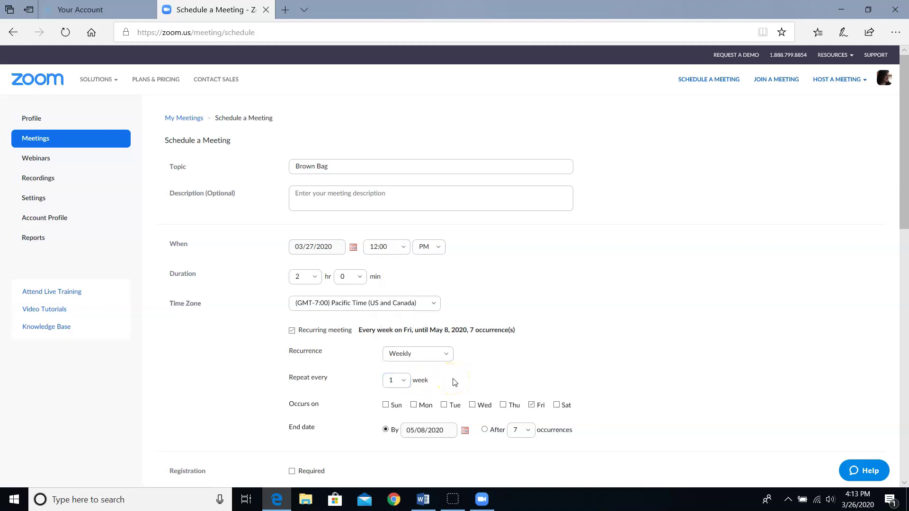
- Set the recurrence to end after 10 occurrences
{"action": "scroll", "coordinate": [454, 382], "scroll_direction": "down", "scroll_amount": 2}
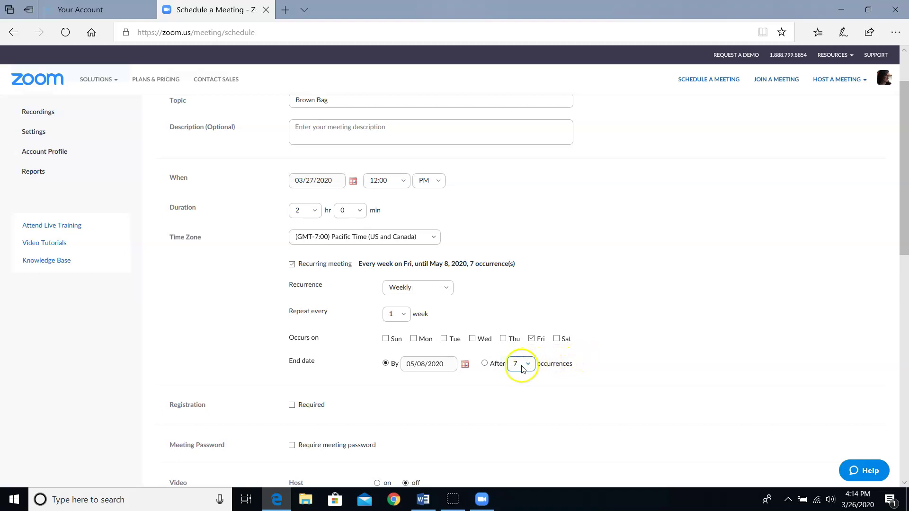
{"action": "left_click", "coordinate": [485, 364]}
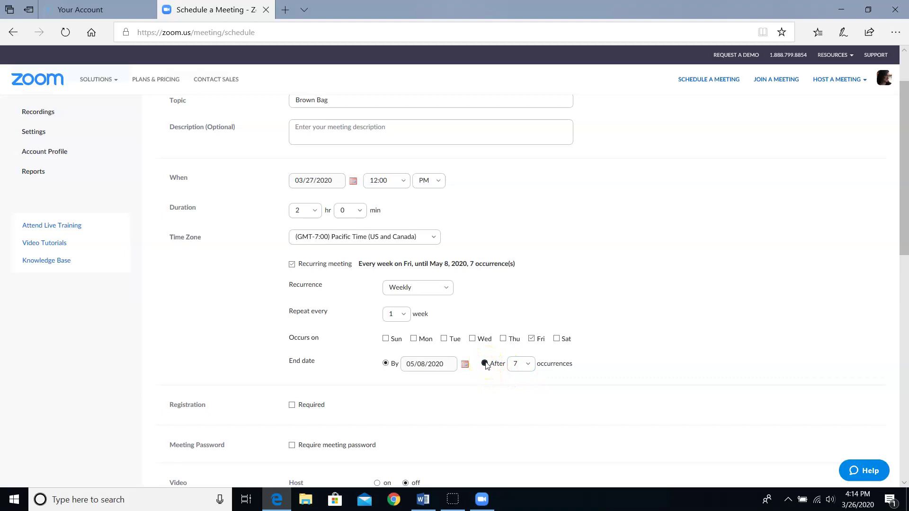
{"action": "left_click", "coordinate": [519, 372]}
{"action": "scroll", "coordinate": [520, 349], "scroll_direction": "down", "scroll_amount": 1}
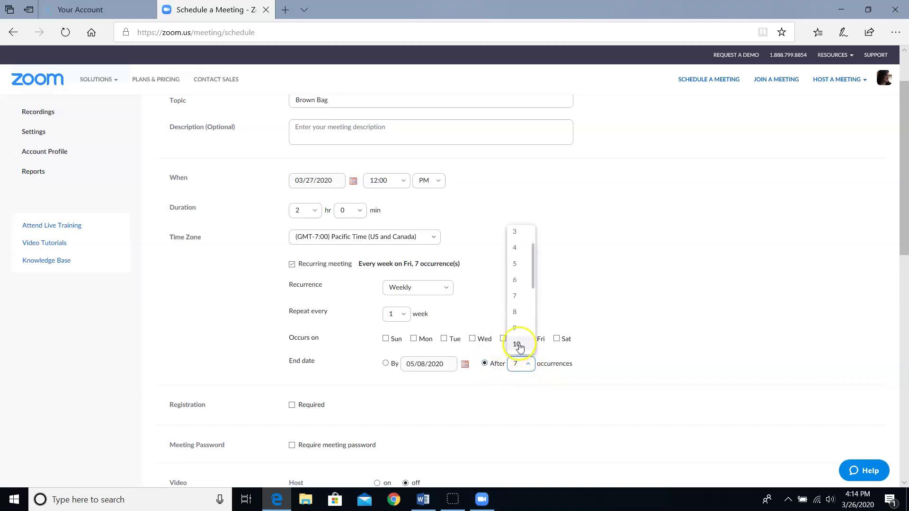
{"action": "left_click", "coordinate": [518, 348]}
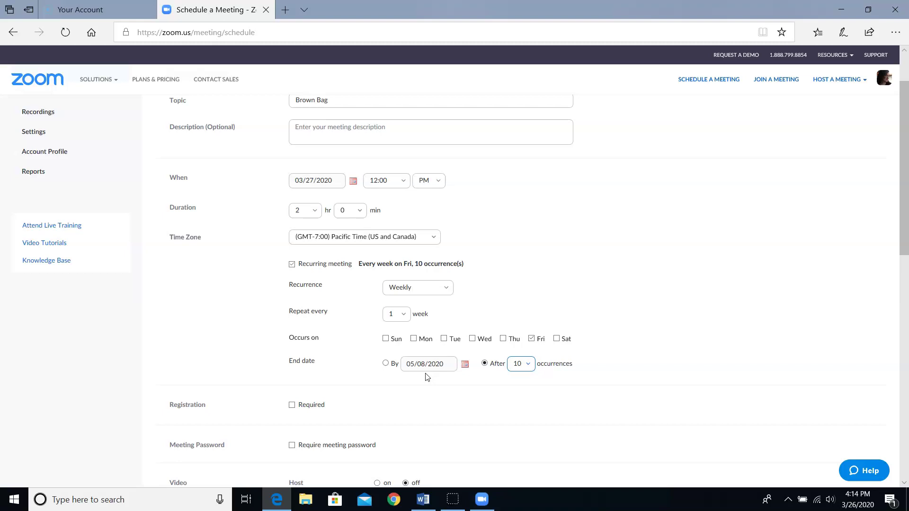
- Set the recurrence to end by the date 05/31/2020
{"action": "left_click", "coordinate": [464, 365]}
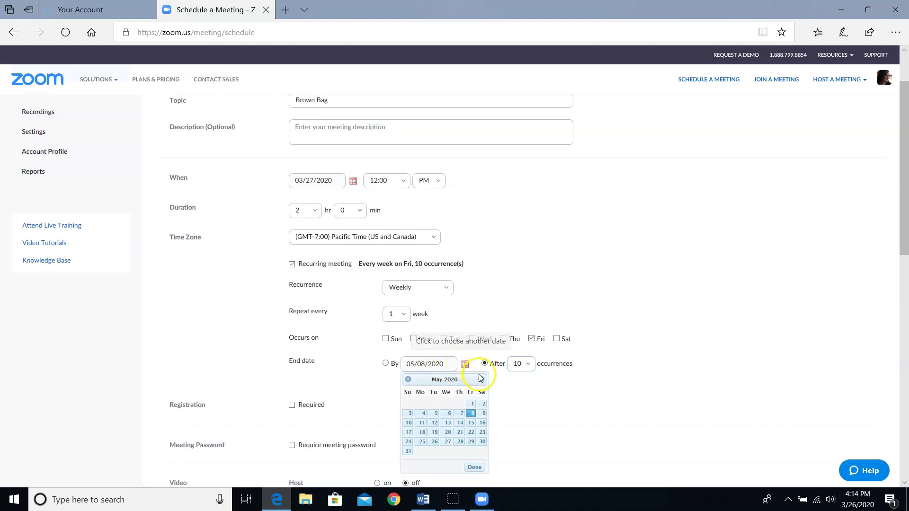
{"action": "left_click", "coordinate": [408, 453]}
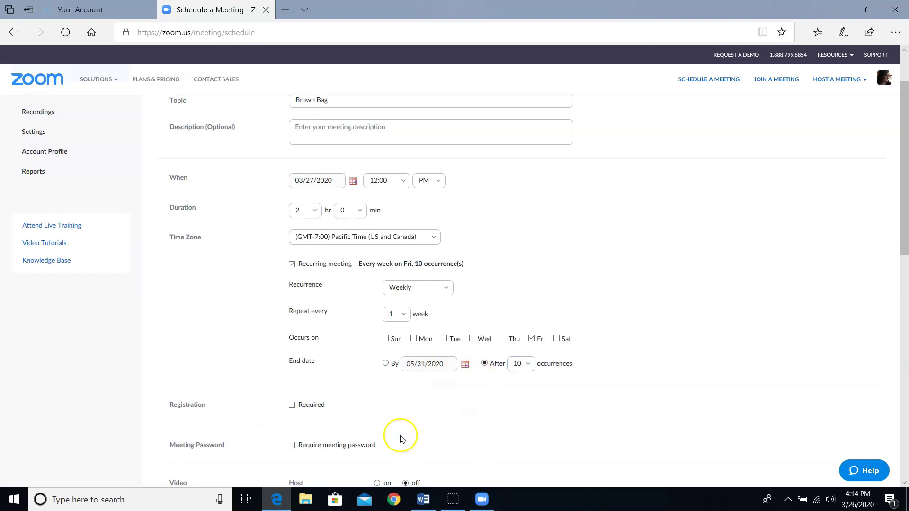
{"action": "left_click", "coordinate": [386, 364]}
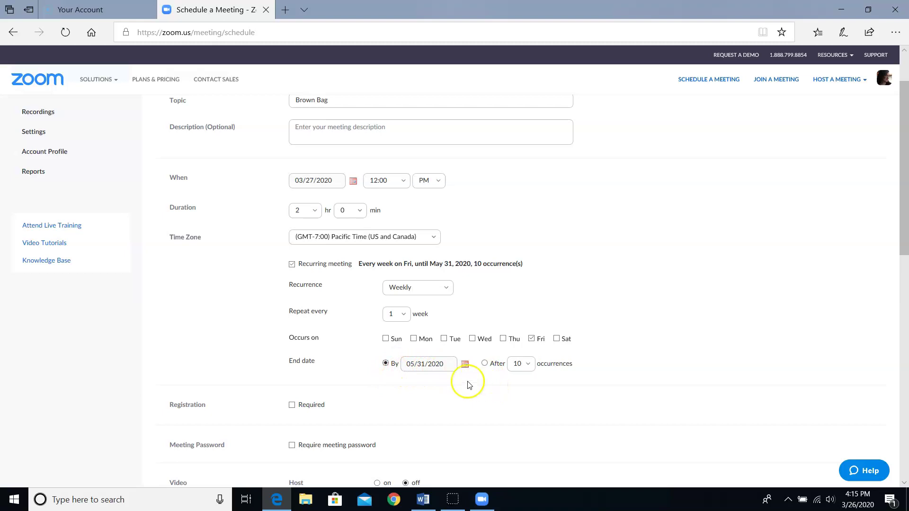
- Enable muting participants upon entry in the meeting options and save the scheduled meeting
{"action": "scroll", "coordinate": [469, 385], "scroll_direction": "down", "scroll_amount": 5}
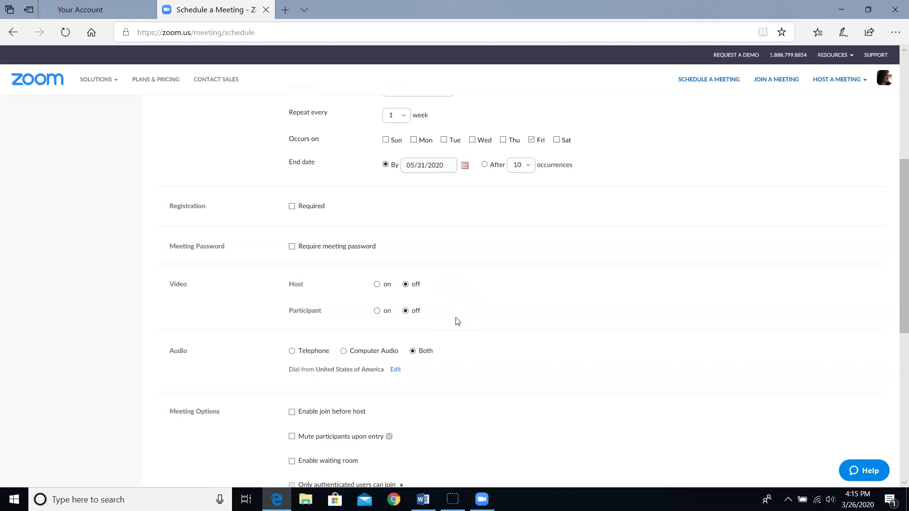
{"action": "scroll", "coordinate": [456, 321], "scroll_direction": "down", "scroll_amount": 3}
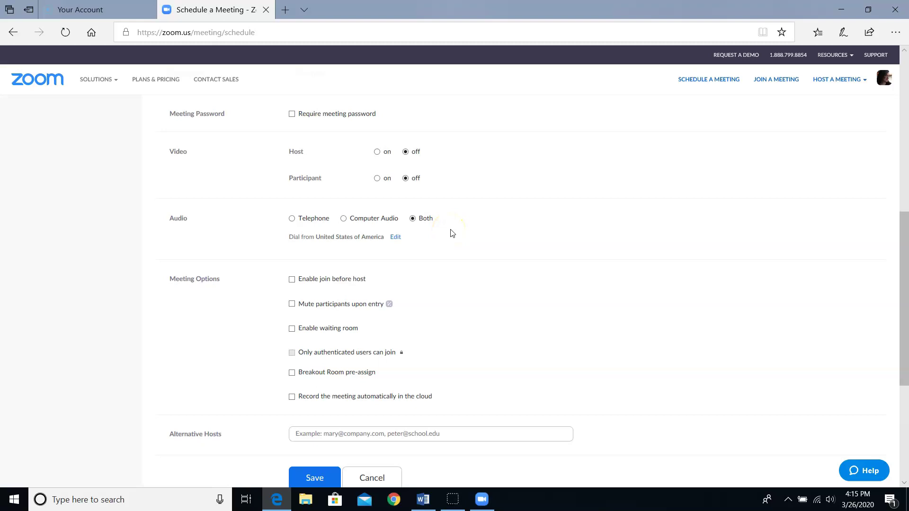
{"action": "scroll", "coordinate": [461, 237], "scroll_direction": "down", "scroll_amount": 2}
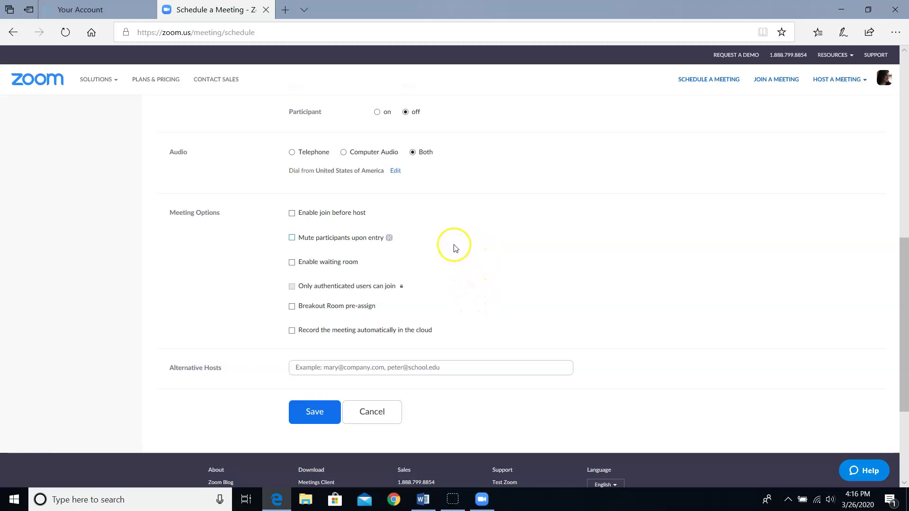
{"action": "left_click", "coordinate": [292, 238]}
{"action": "left_click", "coordinate": [319, 414]}
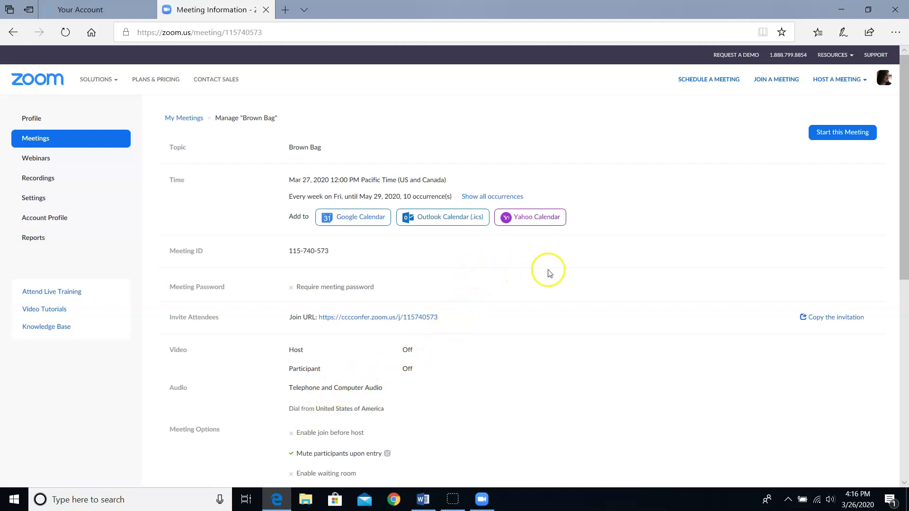
- Copy the Brown Bag meeting invitation text and close the invitation dialog
{"action": "left_click", "coordinate": [808, 318]}
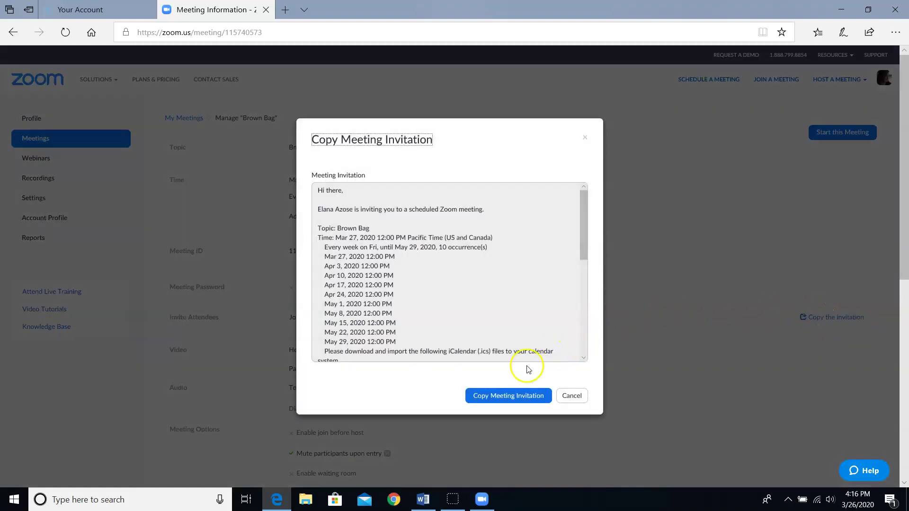
{"action": "left_click", "coordinate": [507, 399]}
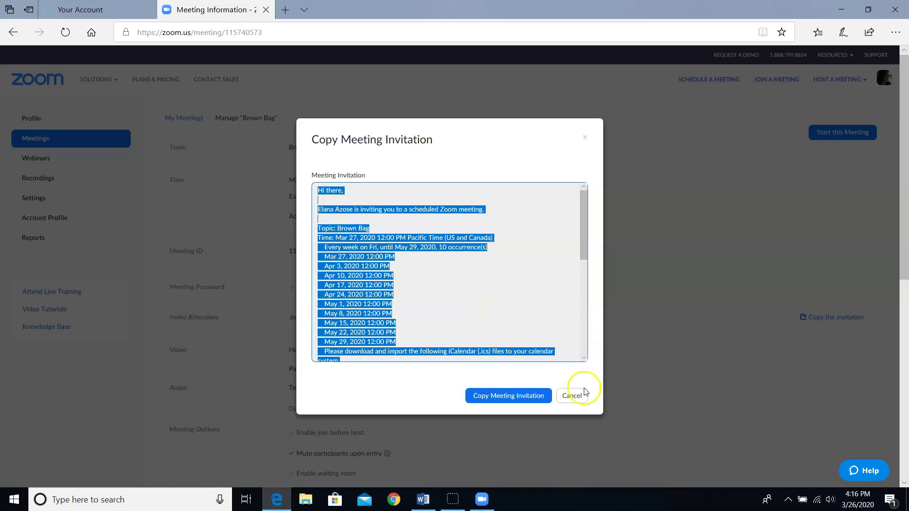
{"action": "left_click", "coordinate": [572, 396]}
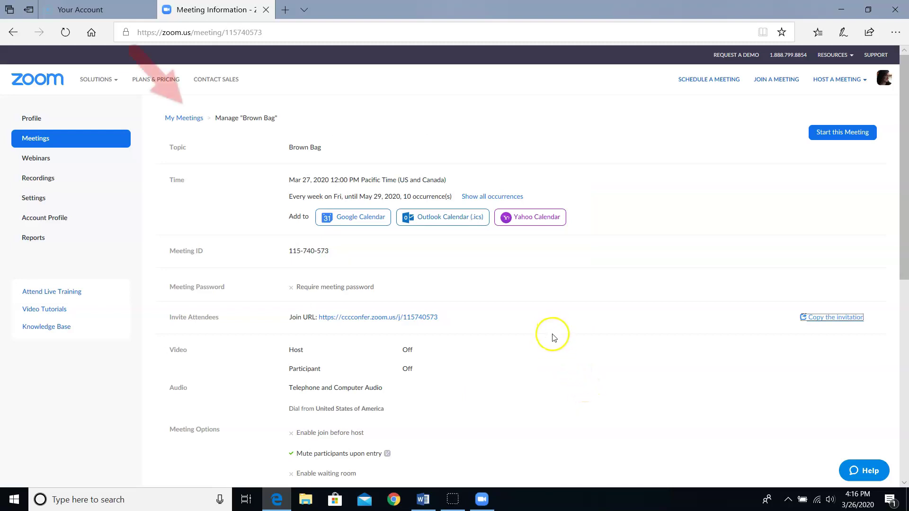
- Return to the upcoming meetings list and review the scheduled Brown Bag occurrences
{"action": "left_click", "coordinate": [184, 118]}
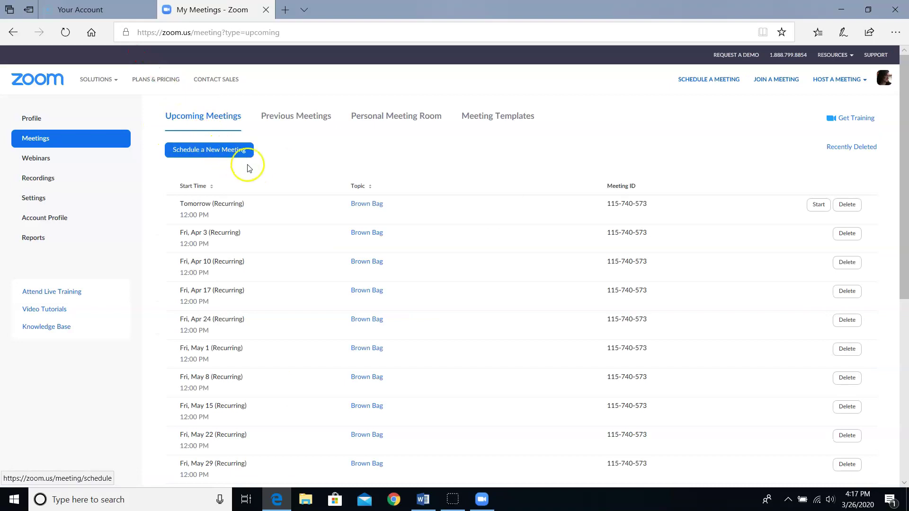
{"action": "scroll", "coordinate": [284, 199], "scroll_direction": "down", "scroll_amount": 5}
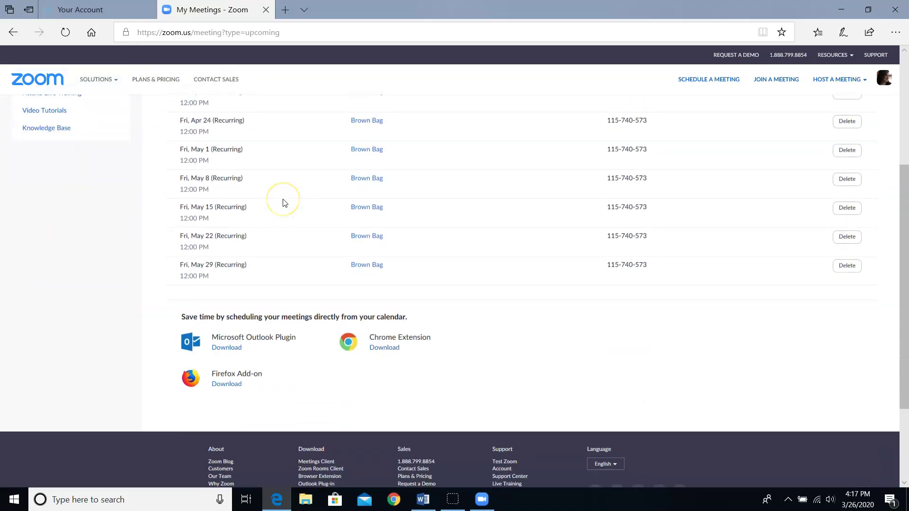
{"action": "scroll", "coordinate": [284, 203], "scroll_direction": "up", "scroll_amount": 3}
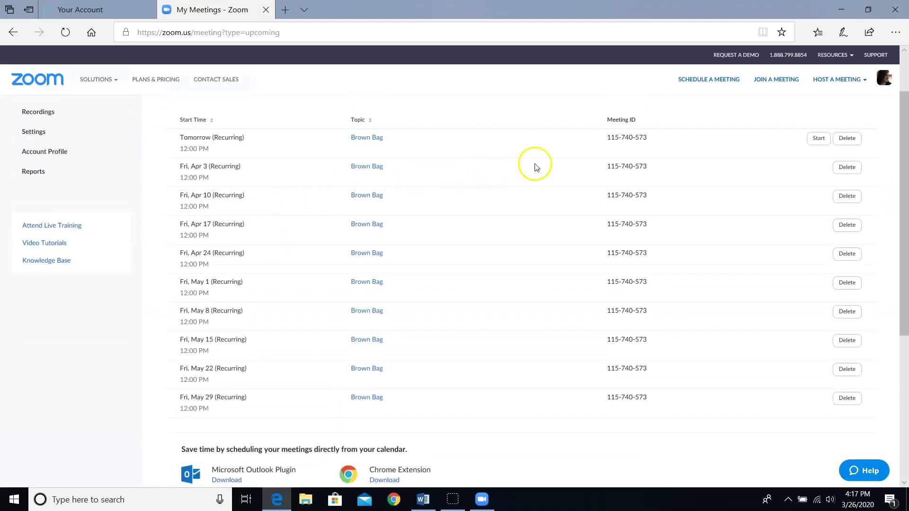